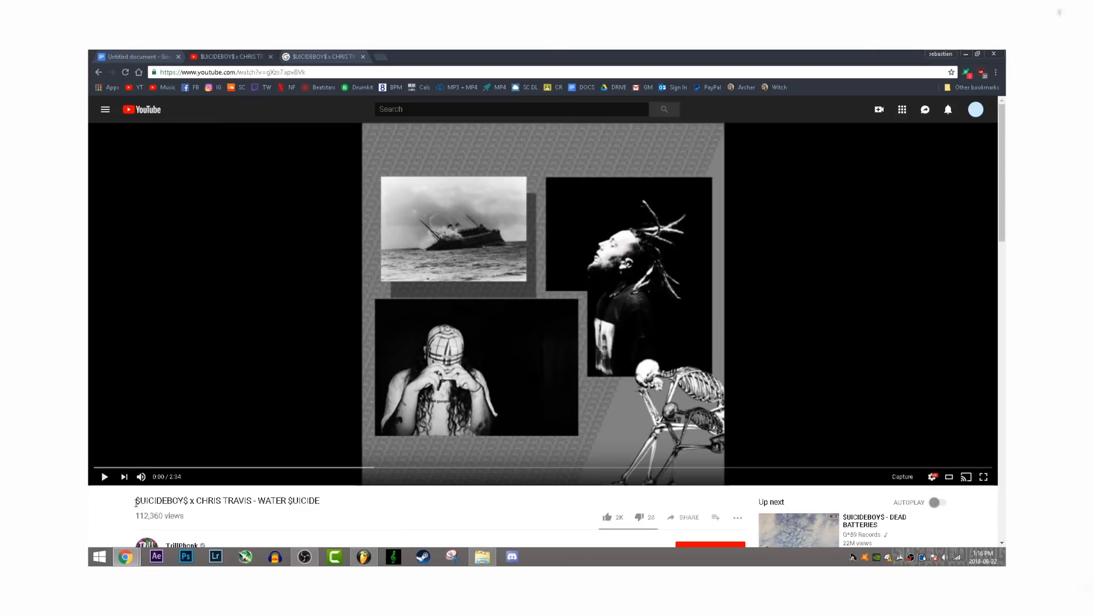
Search Google for the selected video title "$UICIDEBOY$ x CHRIS TRAVIS - WATER $UICIDE".
{"action": "mouse_move", "coordinate": [136, 502]}
{"action": "left_mouse_down"}
{"action": "mouse_move", "coordinate": [328, 503]}
{"action": "mouse_move", "coordinate": [138, 500]}
{"action": "left_mouse_up"}
{"action": "left_click", "coordinate": [343, 508]}
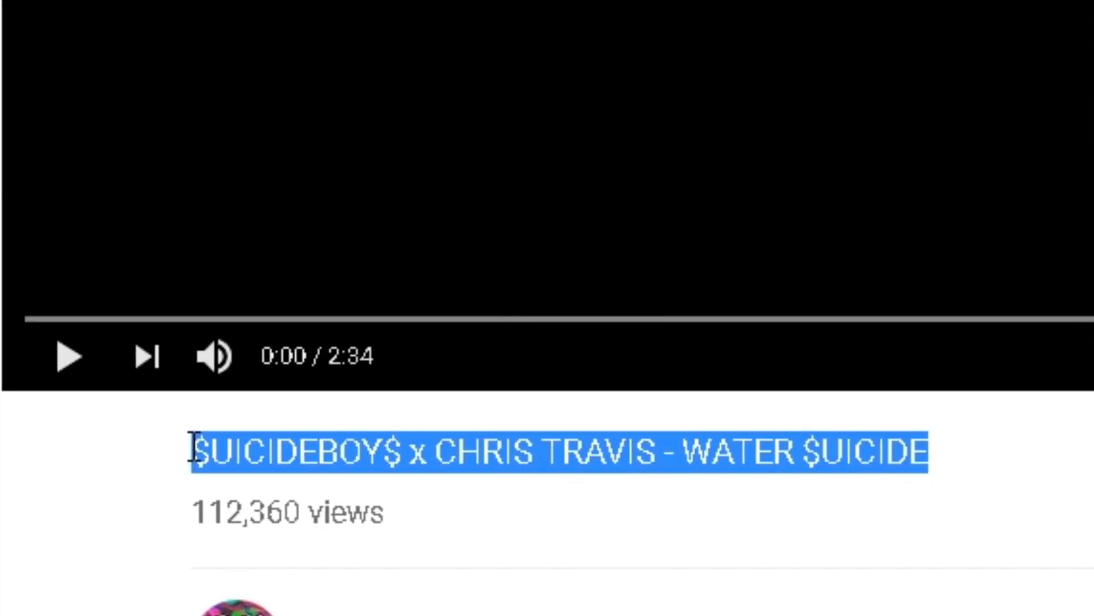
{"action": "right_click", "coordinate": [257, 450]}
{"action": "left_click", "coordinate": [473, 245]}
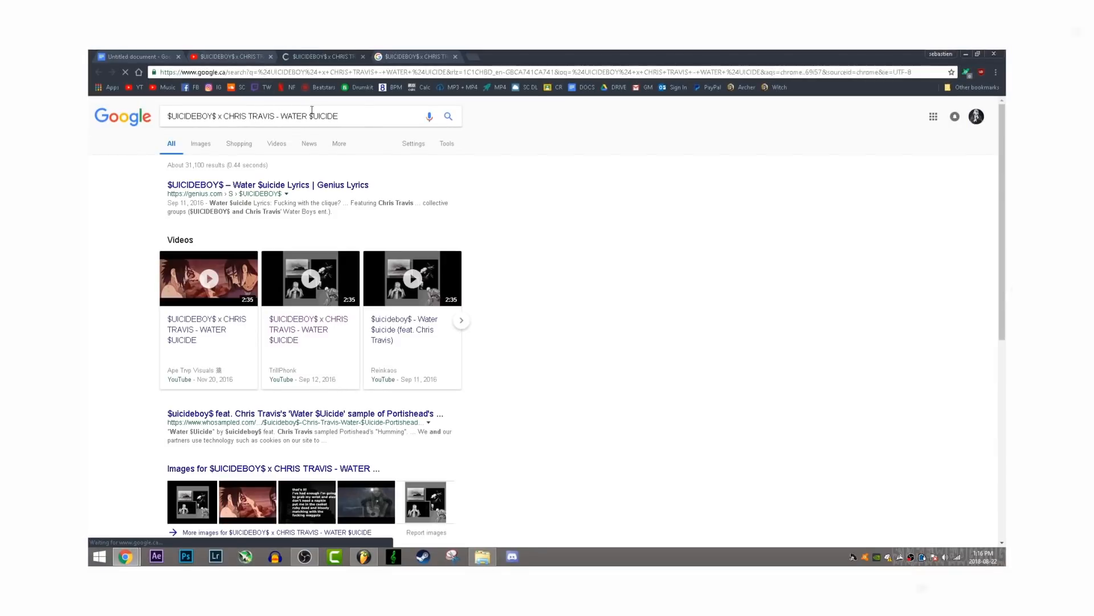
Add "whosampled" to the search and open the WhoSampled result about Water $Uicide sampling Portishead.
{"action": "left_click", "coordinate": [358, 115]}
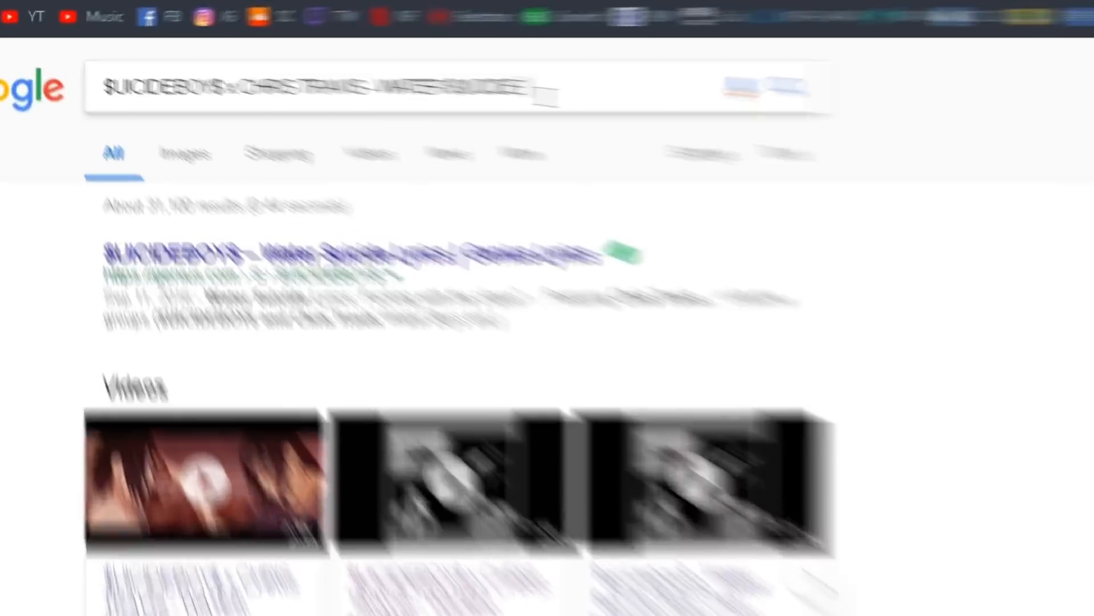
{"action": "type", "text": "whosam"}
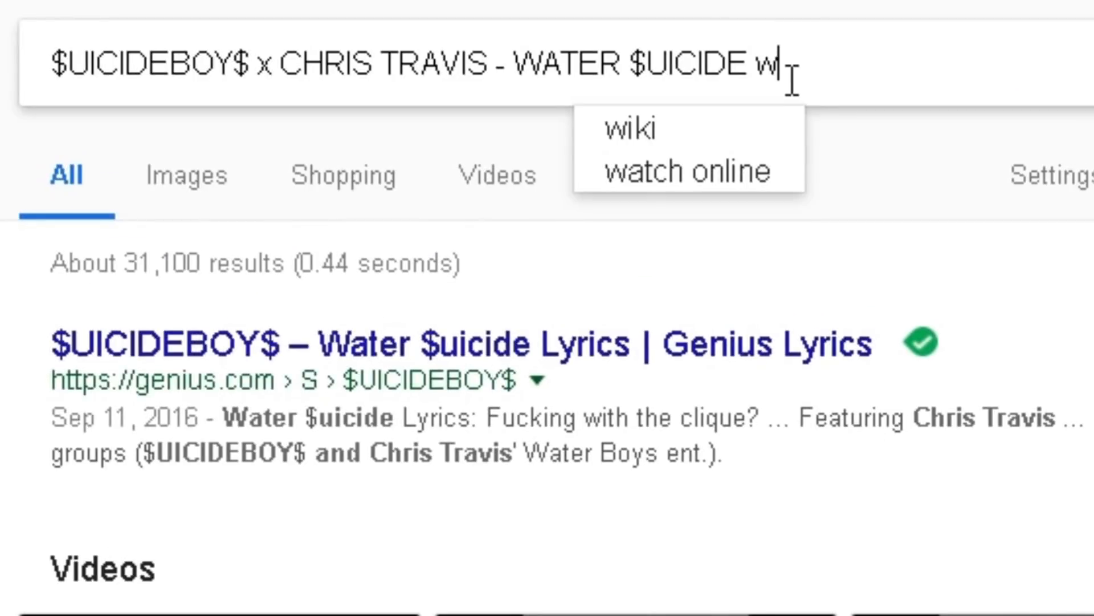
{"action": "type", "text": "pled"}
{"action": "key", "text": "Return"}
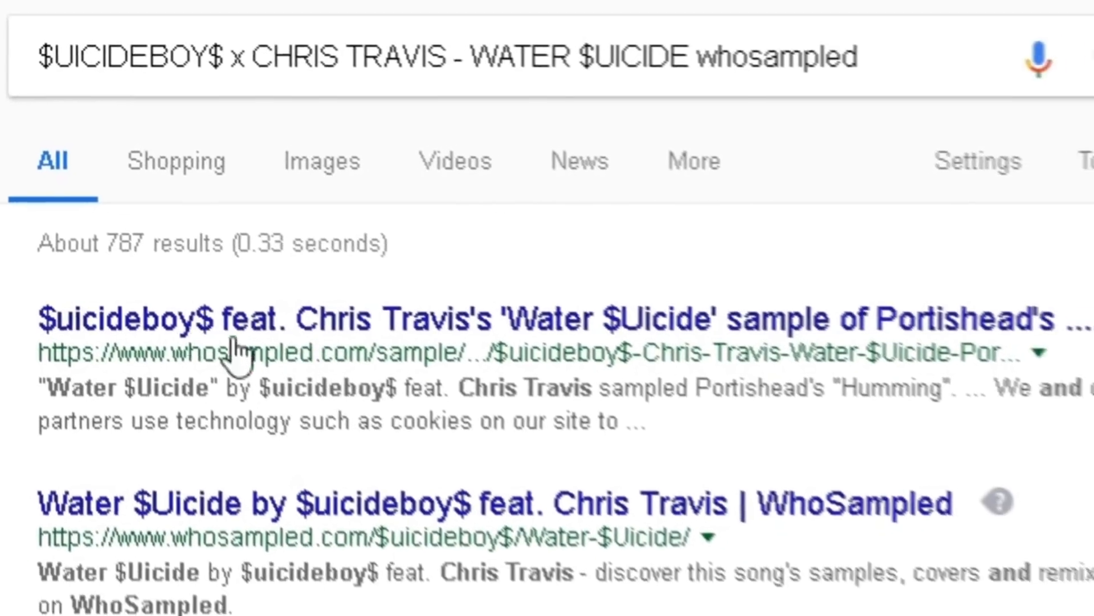
{"action": "left_click", "coordinate": [336, 319]}
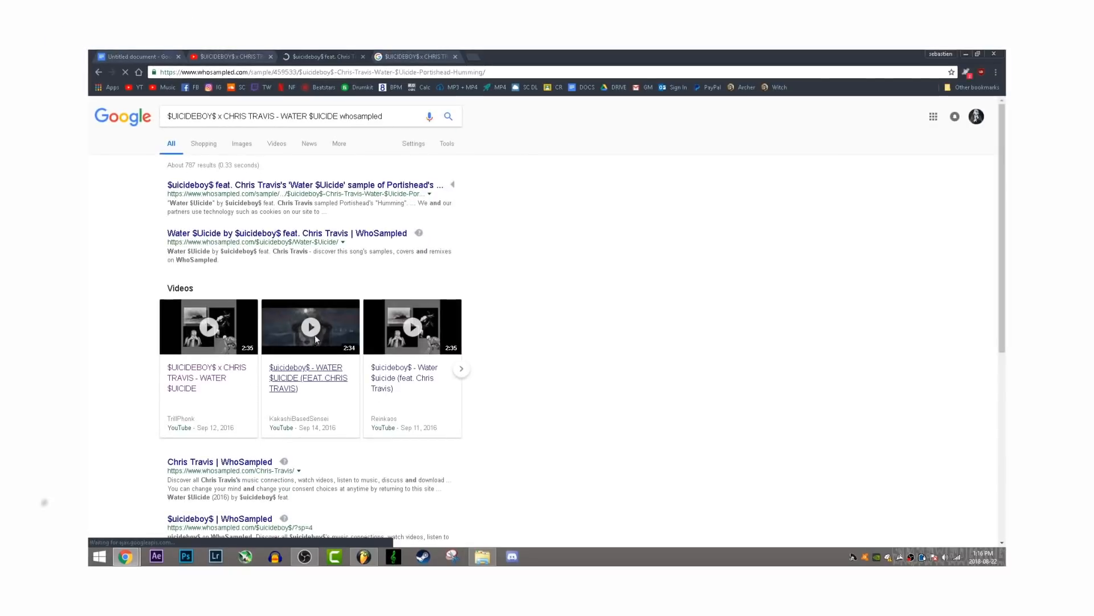
Compare Water $Uicide from 0:00 with Portishead's Humming from 1:08 by playing both on the sample page.
{"action": "scroll", "coordinate": [271, 310], "scroll_direction": "down", "scroll_amount": 1}
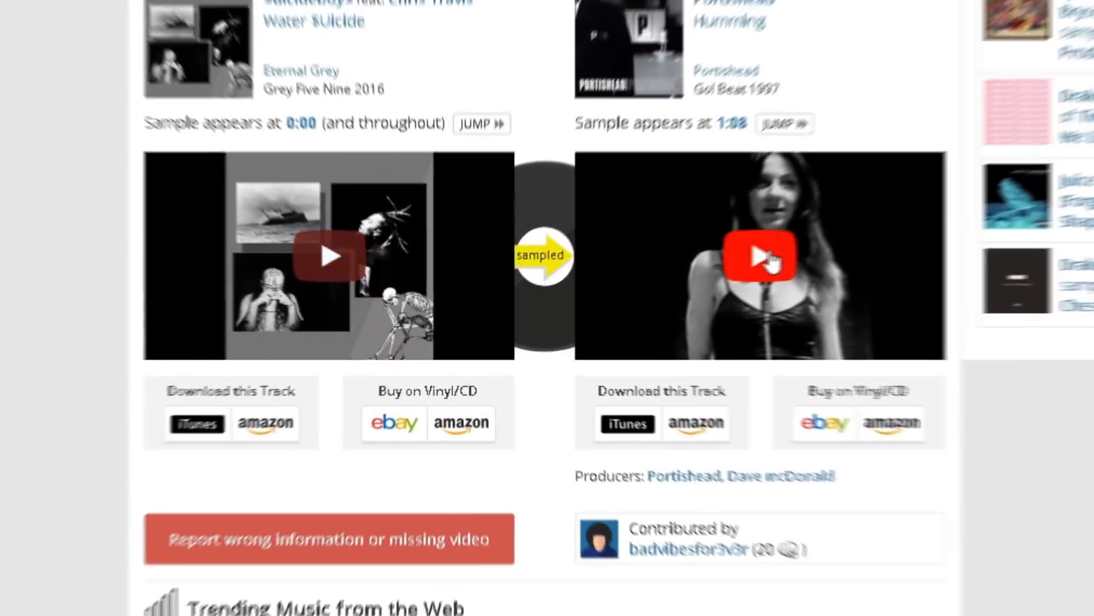
{"action": "scroll", "coordinate": [17, 386], "scroll_direction": "up", "scroll_amount": 1}
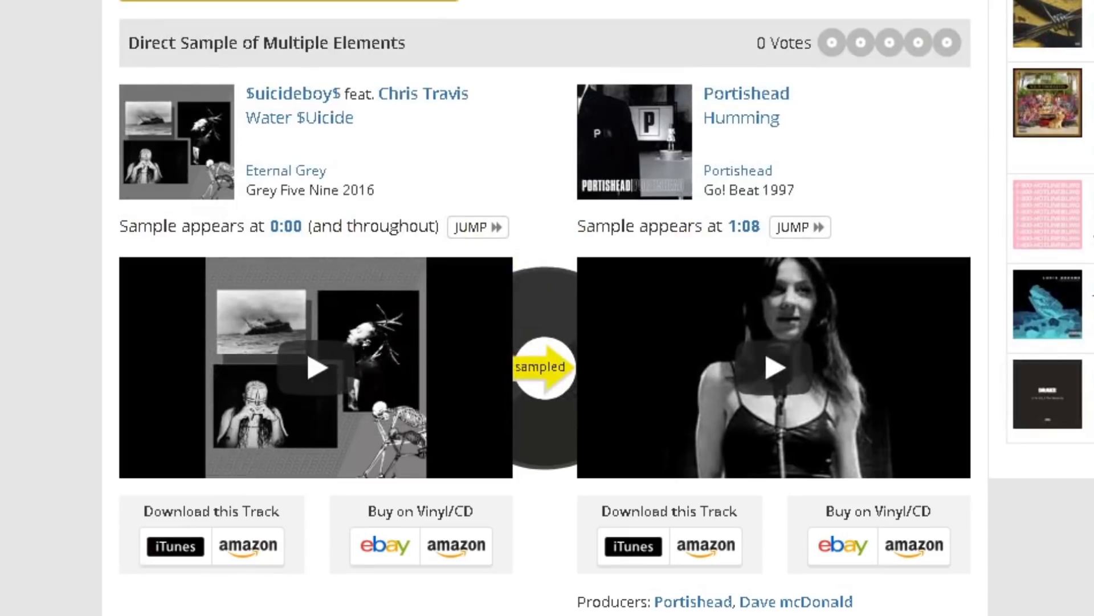
{"action": "left_click", "coordinate": [293, 229]}
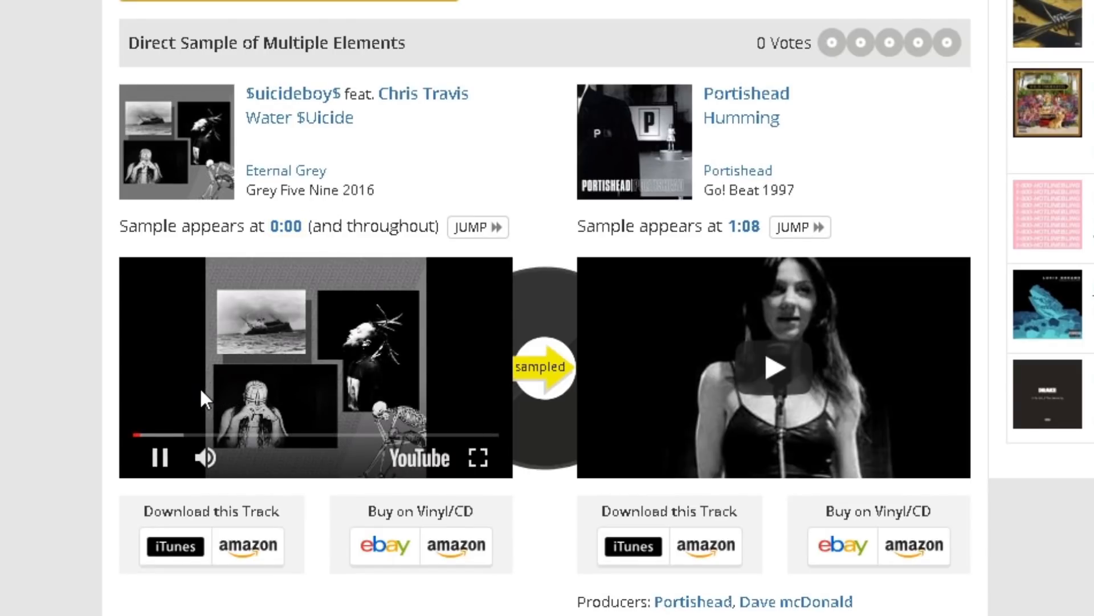
{"action": "left_click", "coordinate": [166, 466]}
{"action": "left_click", "coordinate": [744, 234]}
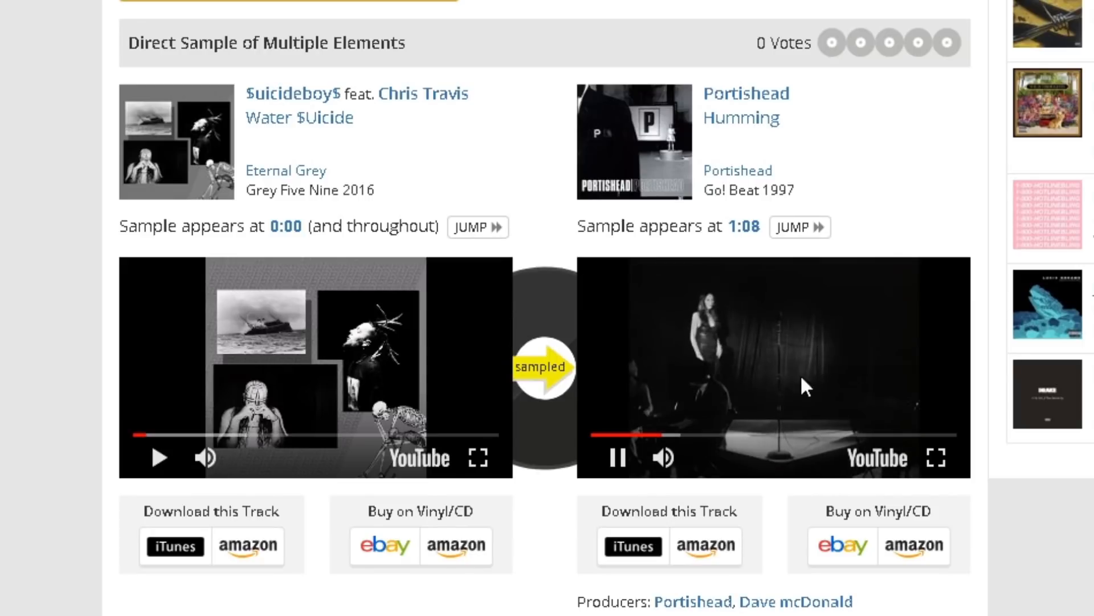
{"action": "left_click", "coordinate": [699, 371]}
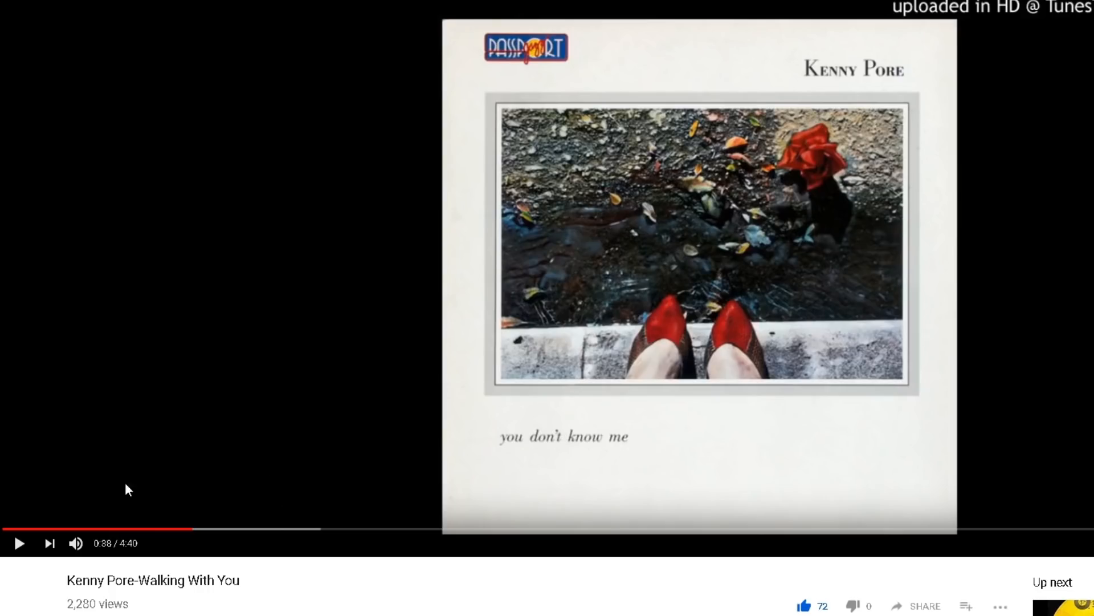
Preview the YouTube video "Kenny Pore-Walking With You" from several points in the song.
{"action": "triple_click", "coordinate": [110, 585]}
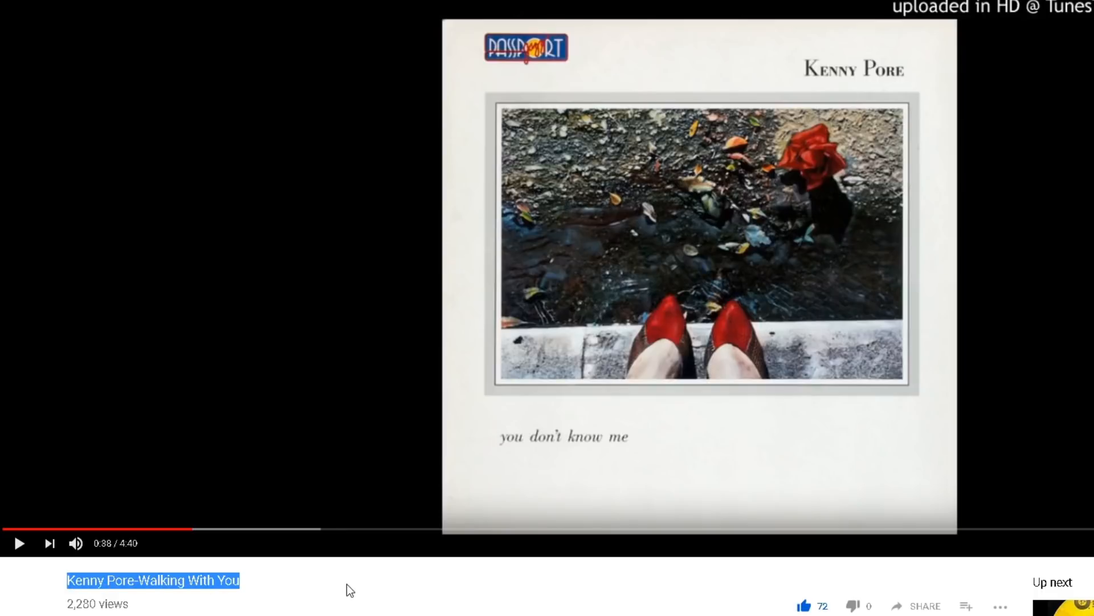
{"action": "left_click", "coordinate": [346, 584]}
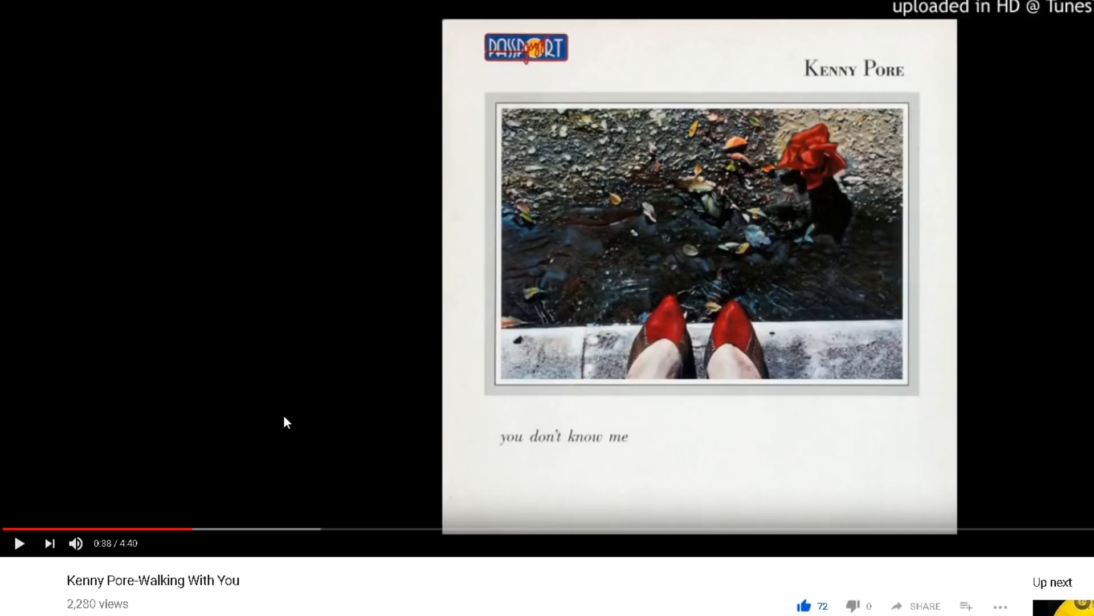
{"action": "left_click", "coordinate": [200, 415]}
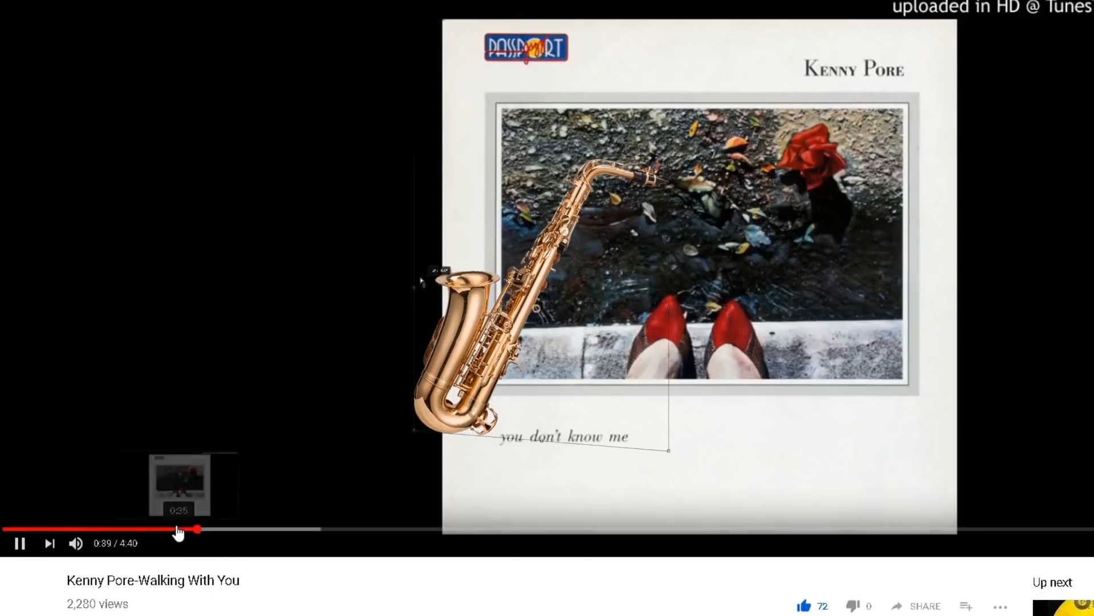
{"action": "left_click", "coordinate": [123, 529]}
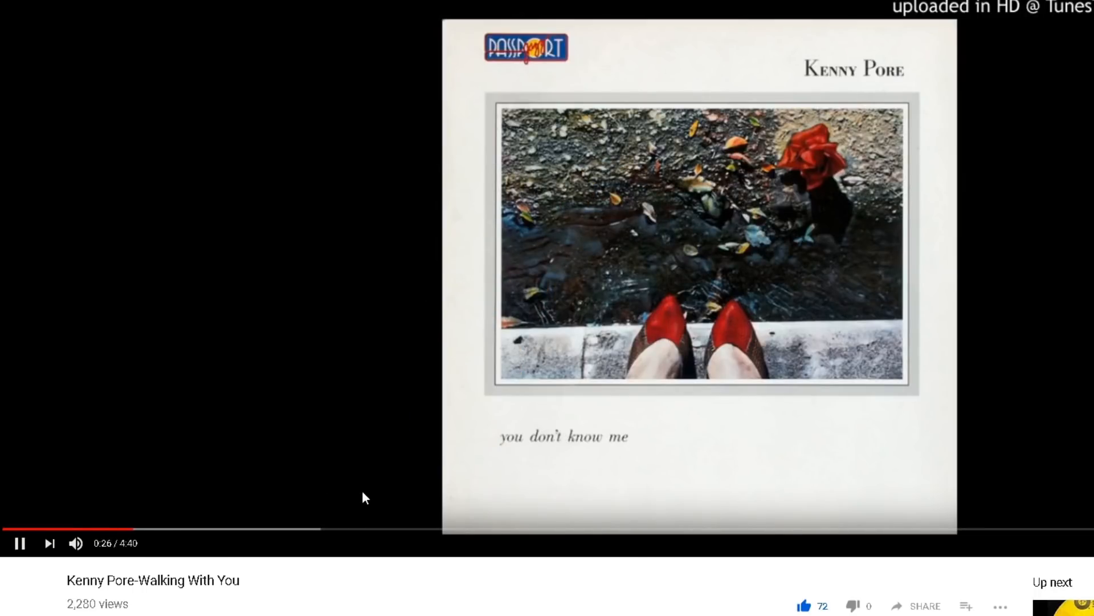
{"action": "left_click", "coordinate": [302, 529]}
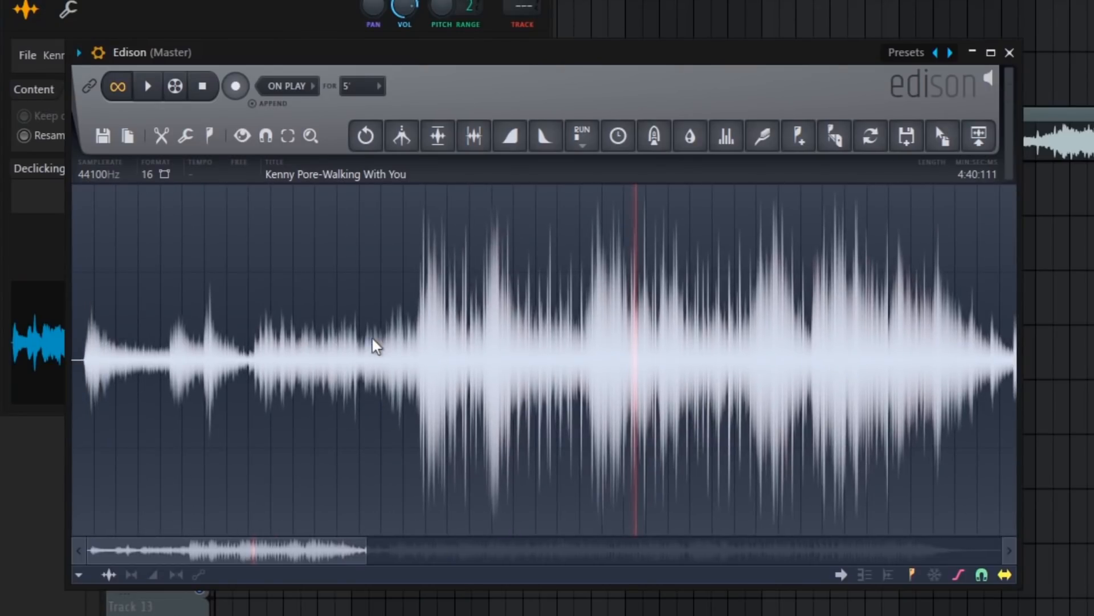
Play Kenny Pore-Walking With You in Edison from the quiet gap before the steady melodic section.
{"action": "scroll", "coordinate": [377, 346], "scroll_direction": "up", "scroll_amount": 3}
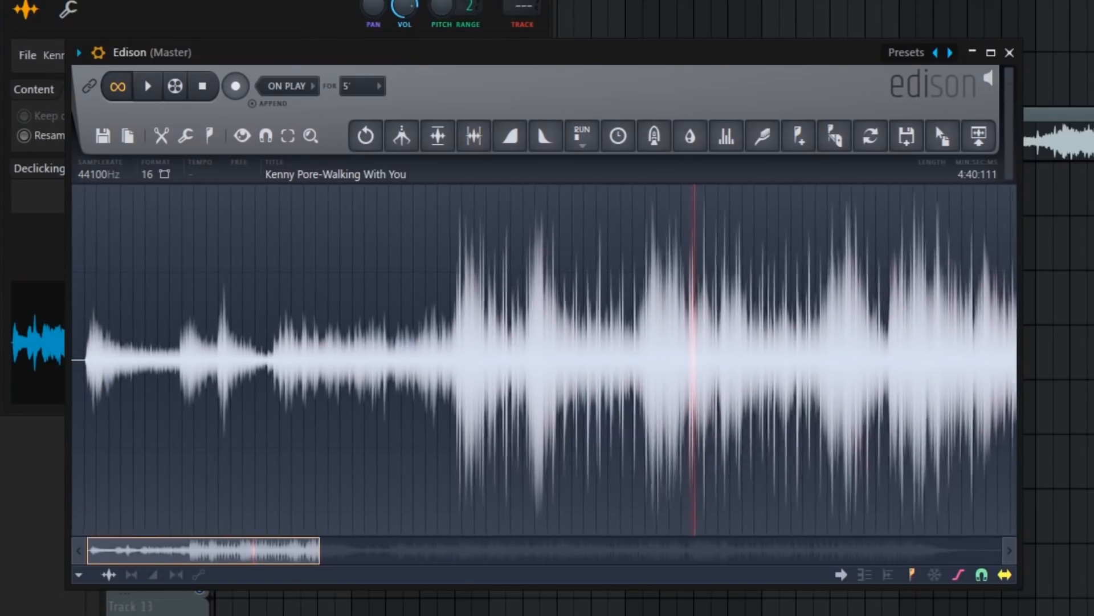
{"action": "left_click", "coordinate": [281, 340]}
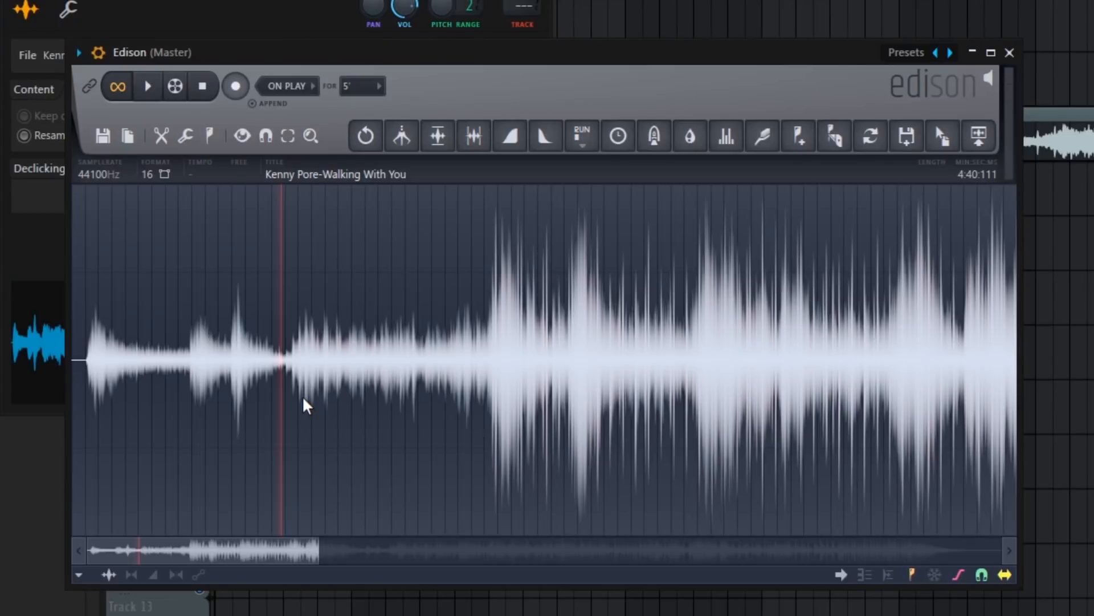
{"action": "scroll", "coordinate": [289, 387], "scroll_direction": "up", "scroll_amount": 3}
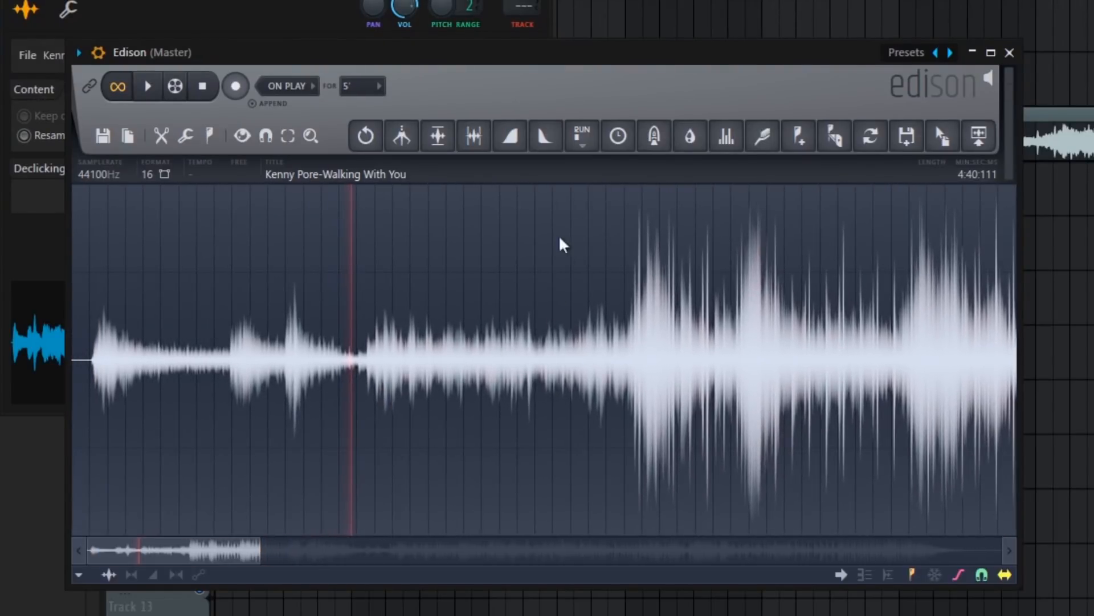
{"action": "scroll", "coordinate": [354, 436], "scroll_direction": "up", "scroll_amount": 4}
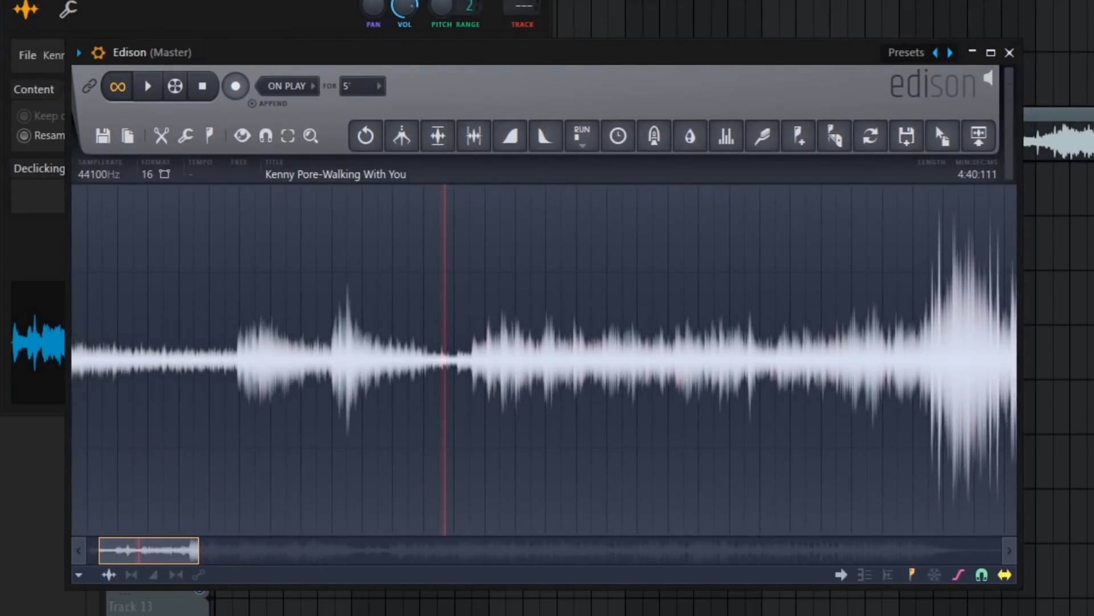
{"action": "scroll", "coordinate": [468, 337], "scroll_direction": "down", "scroll_amount": 3}
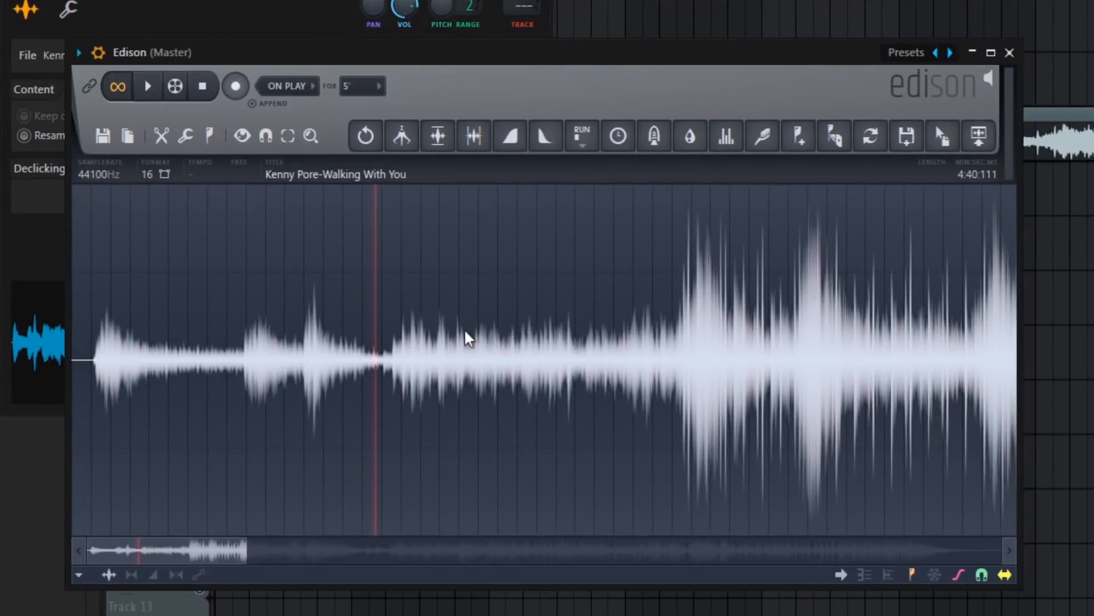
{"action": "key", "text": "space"}
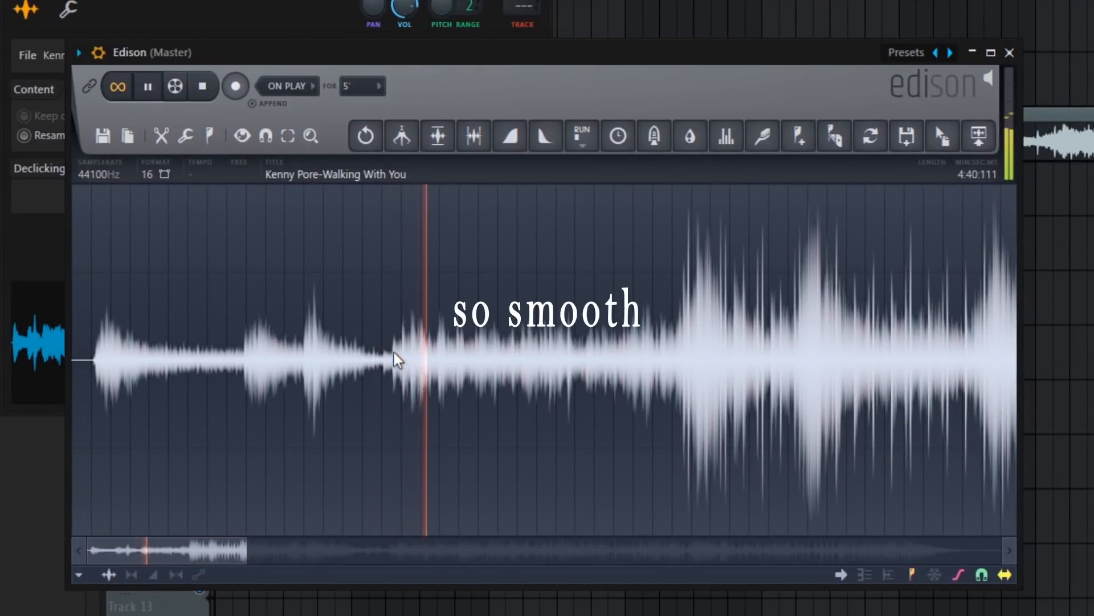
Select the steady melodic section from 16:595 to 24:259 in Edison as the playback loop.
{"action": "left_click_drag", "start_coordinate": [395, 356], "coordinate": [542, 393]}
{"action": "scroll", "coordinate": [515, 395], "scroll_direction": "up", "scroll_amount": 4}
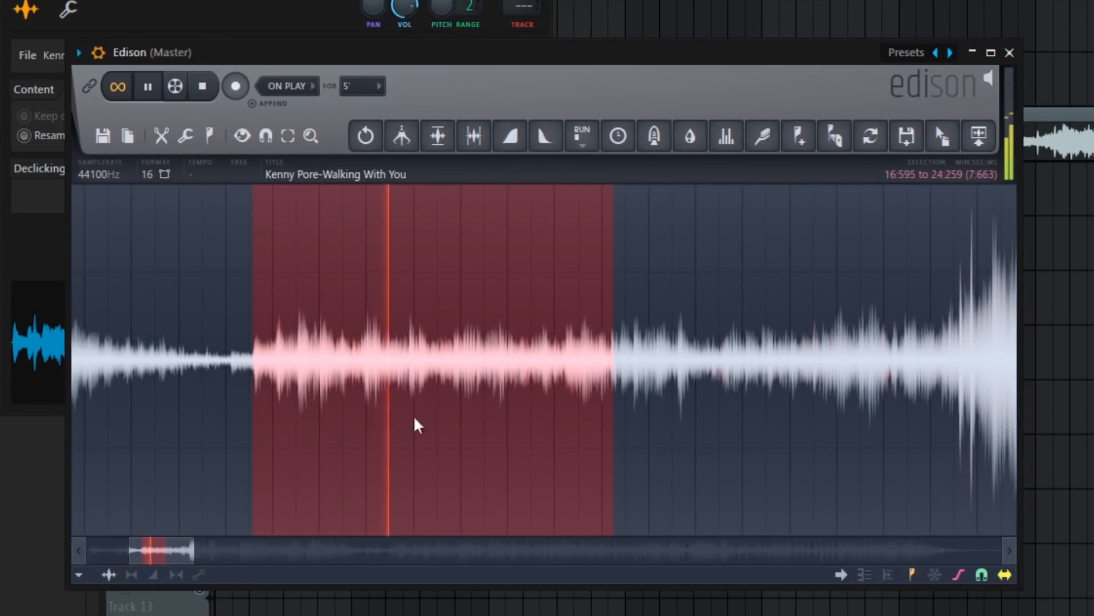
{"action": "scroll", "coordinate": [415, 422], "scroll_direction": "up", "scroll_amount": 2}
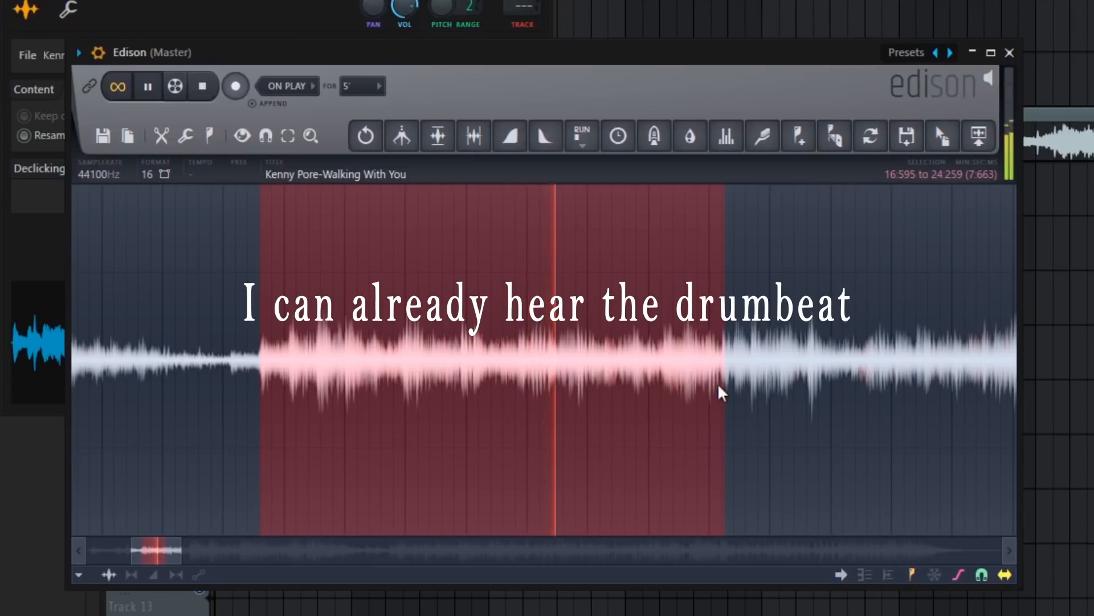
{"action": "mouse_move", "coordinate": [724, 362]}
{"action": "left_mouse_down"}
{"action": "mouse_move", "coordinate": [747, 366]}
{"action": "mouse_move", "coordinate": [726, 378]}
{"action": "left_mouse_up"}
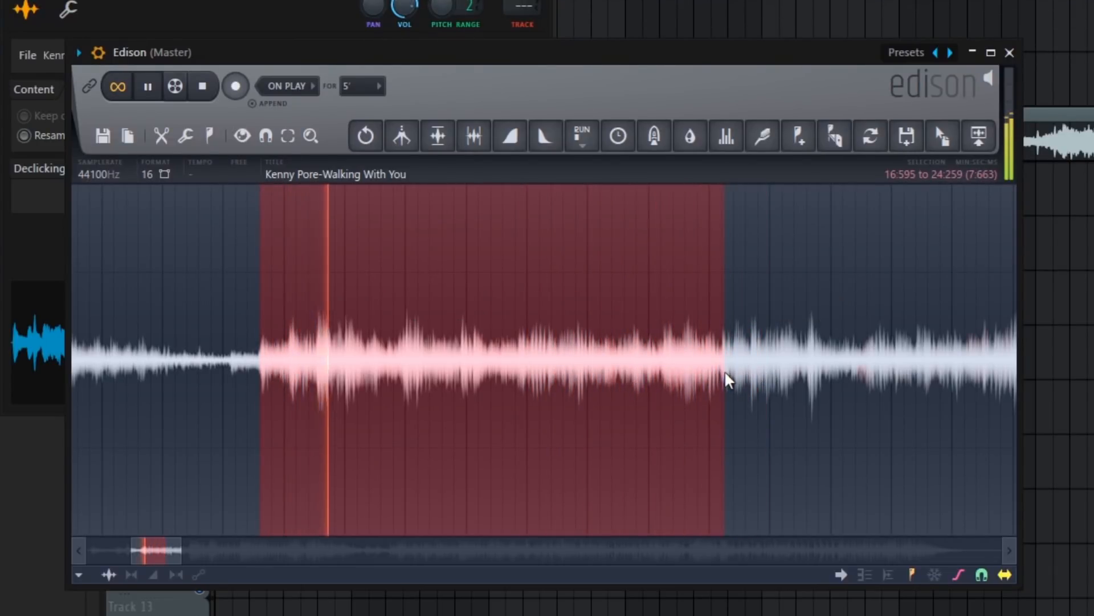
Shorten the selection to 16:595 to 20:572 and place it in the playlist as an audio clip.
{"action": "scroll", "coordinate": [490, 337], "scroll_direction": "up", "scroll_amount": 1}
{"action": "left_click", "coordinate": [488, 341]}
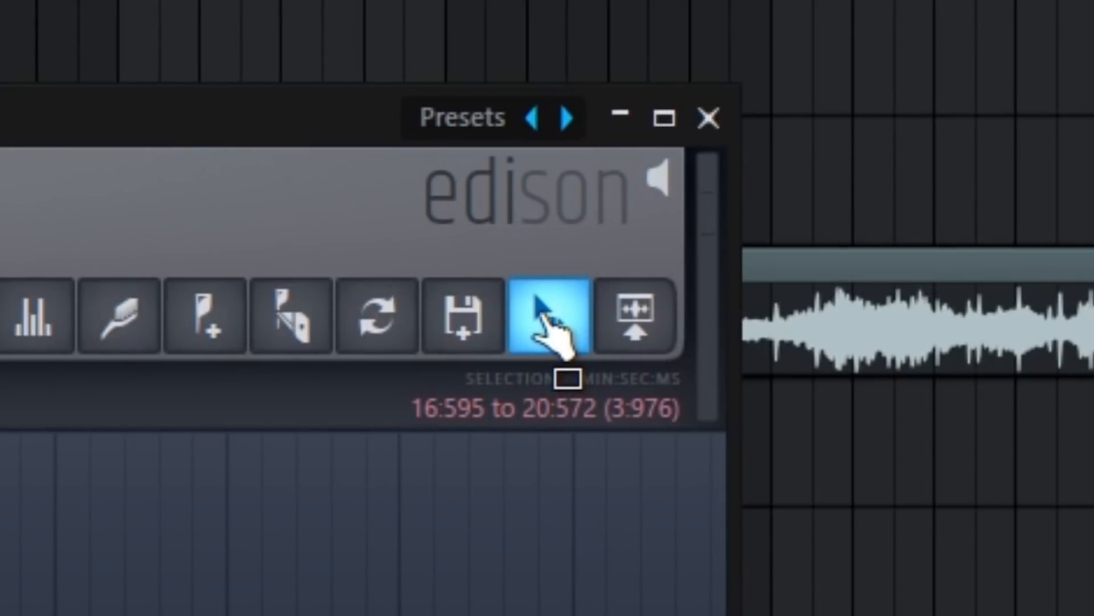
{"action": "left_click_drag", "start_coordinate": [541, 315], "coordinate": [891, 252]}
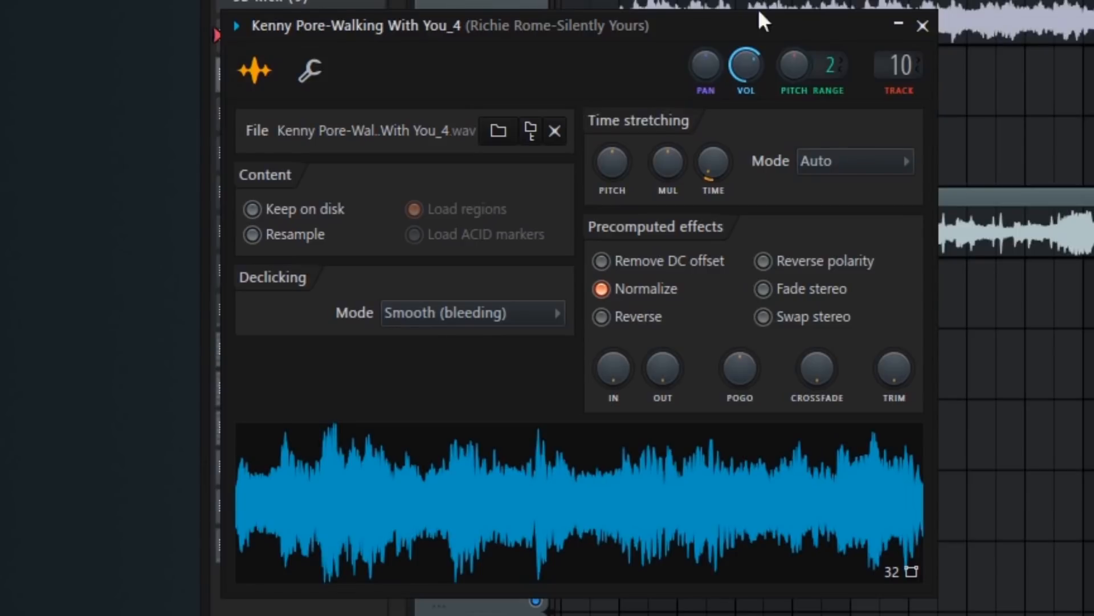
Choose Project tempo as the time-stretching setting for the Kenny Pore-Walking With You_4 sample.
{"action": "right_click", "coordinate": [713, 160]}
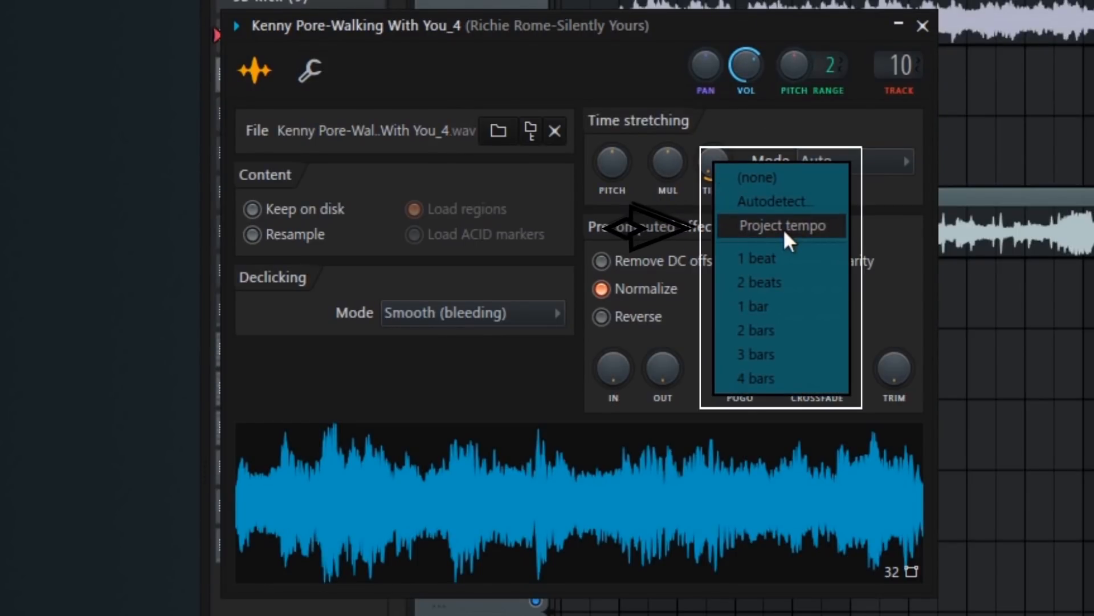
{"action": "left_click", "coordinate": [781, 127]}
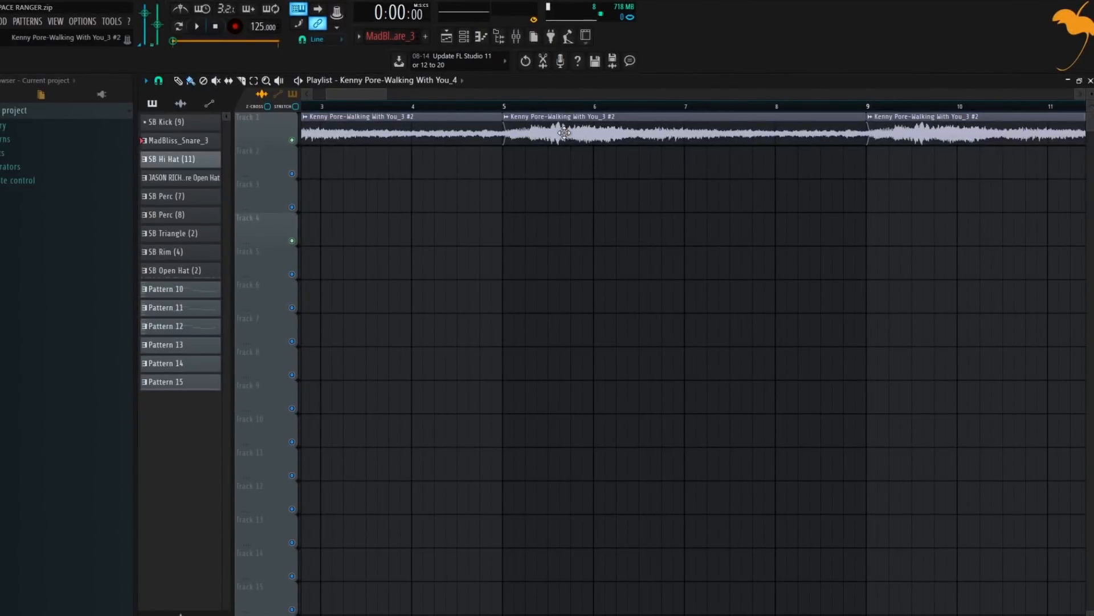
Move the Kenny Pore-Walking With You_3 #2 clip ending at bar 9 to Track 2 and unmute that track.
{"action": "double_click", "coordinate": [564, 133]}
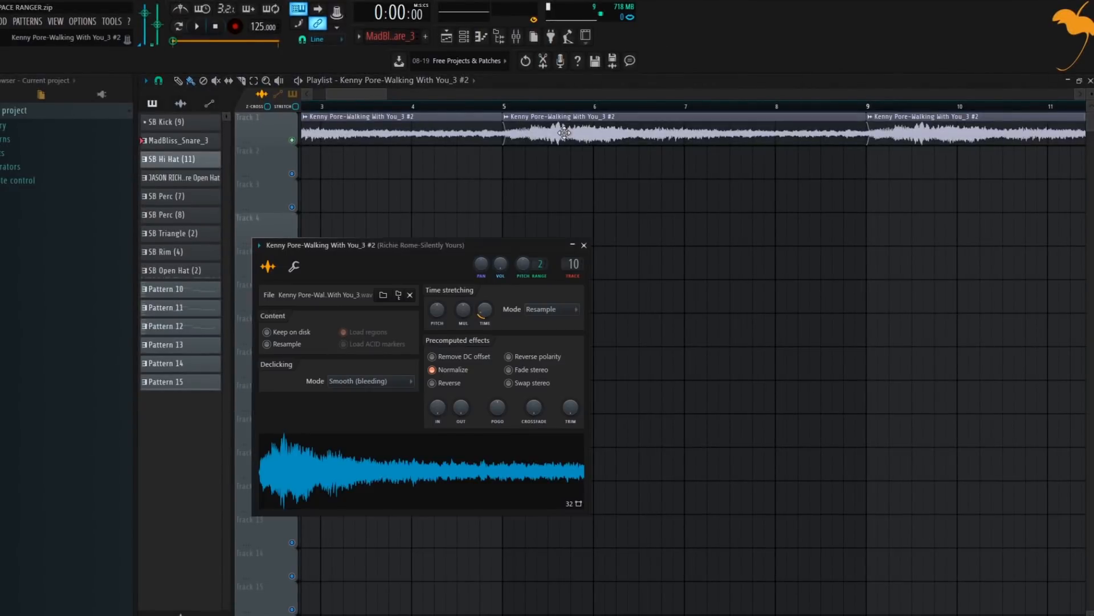
{"action": "left_click", "coordinate": [584, 245]}
{"action": "scroll", "coordinate": [633, 142], "scroll_direction": "up", "scroll_amount": 3}
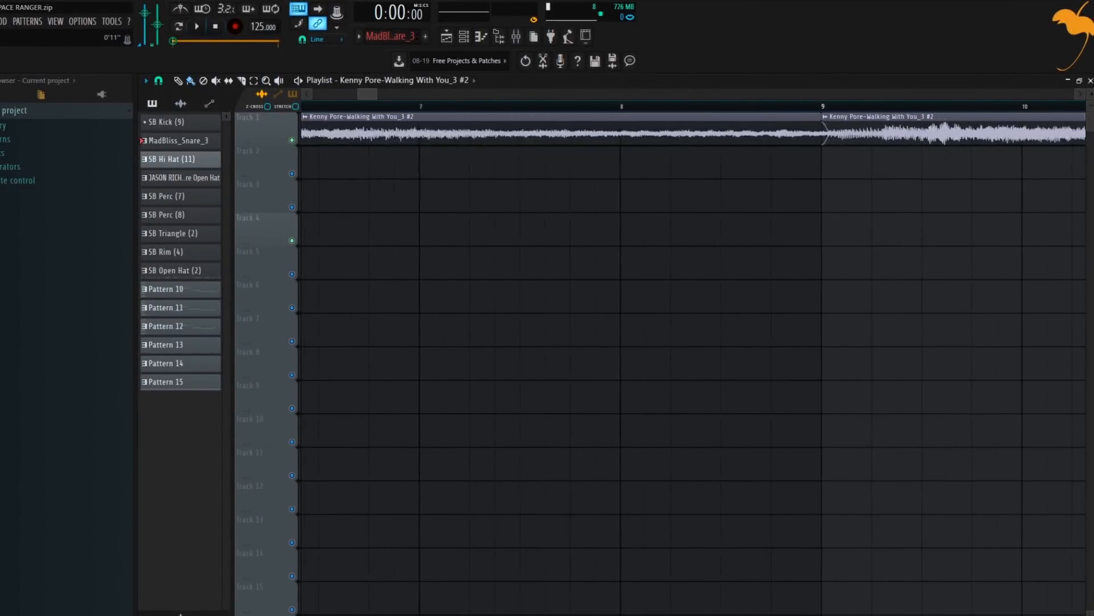
{"action": "scroll", "coordinate": [676, 114], "scroll_direction": "up", "scroll_amount": 2}
{"action": "left_click_drag", "start_coordinate": [652, 134], "coordinate": [644, 170]}
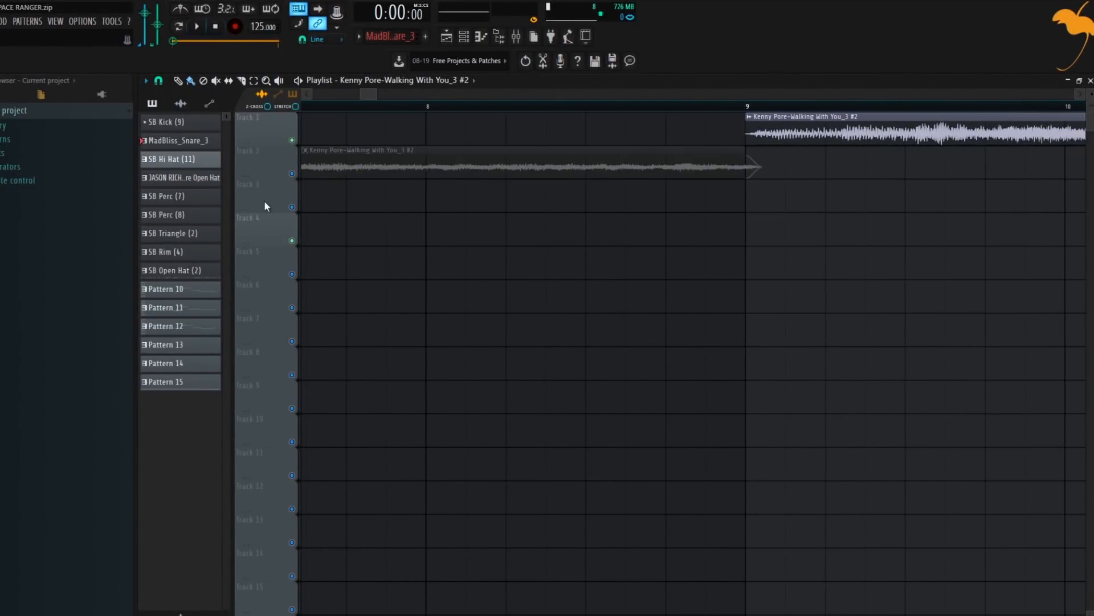
{"action": "left_click", "coordinate": [292, 173]}
{"action": "scroll", "coordinate": [728, 117], "scroll_direction": "up", "scroll_amount": 4}
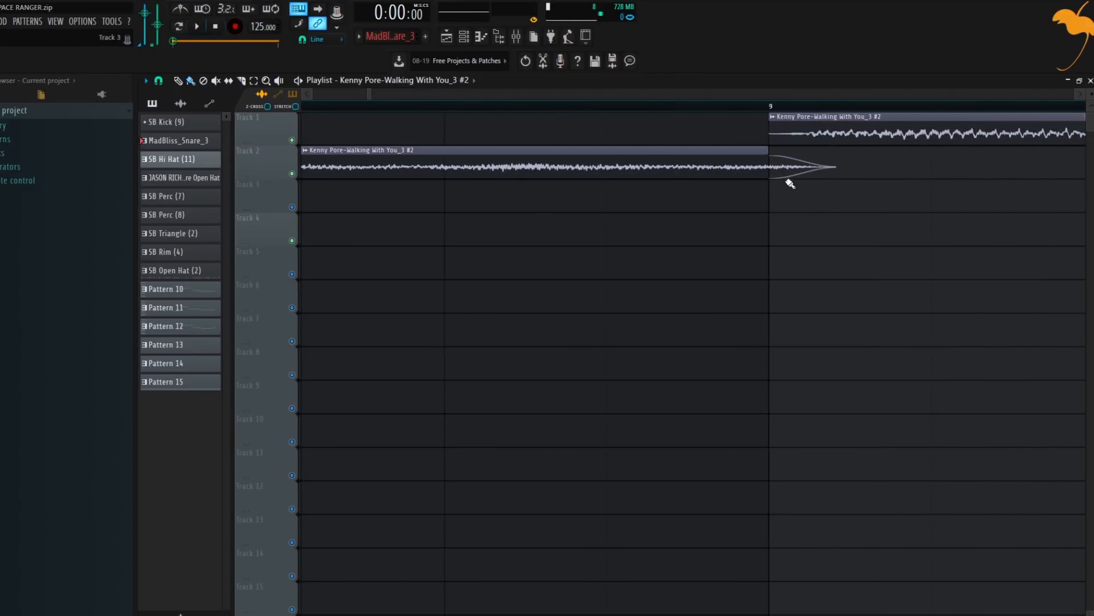
Set the declicking mode of the Kenny Pore-Walking With You_3 #2 sample to Smooth (bleeding).
{"action": "double_click", "coordinate": [493, 167]}
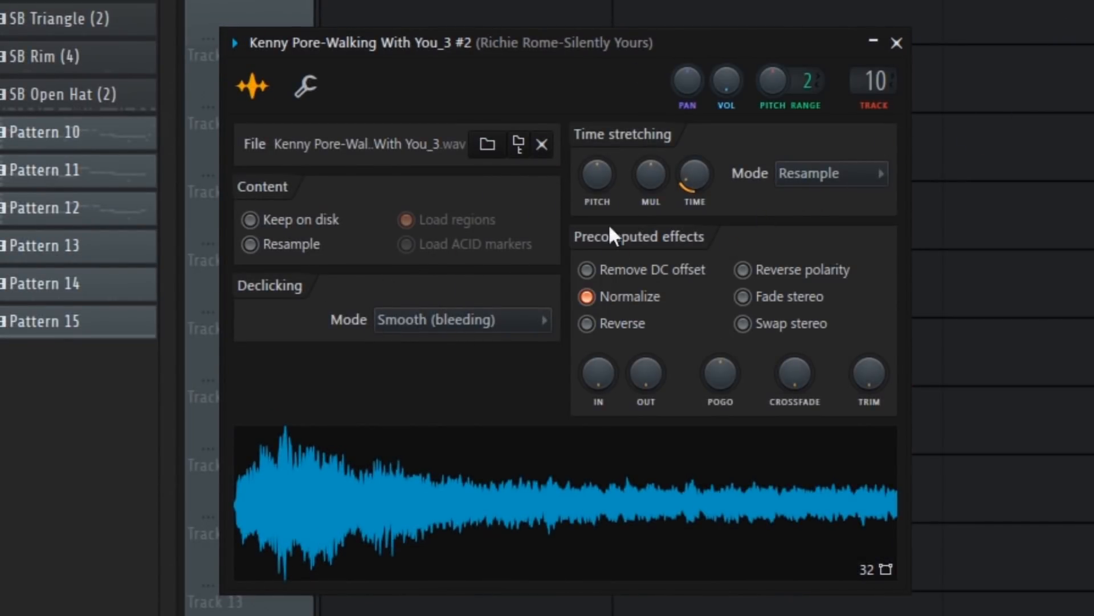
{"action": "left_click", "coordinate": [393, 320]}
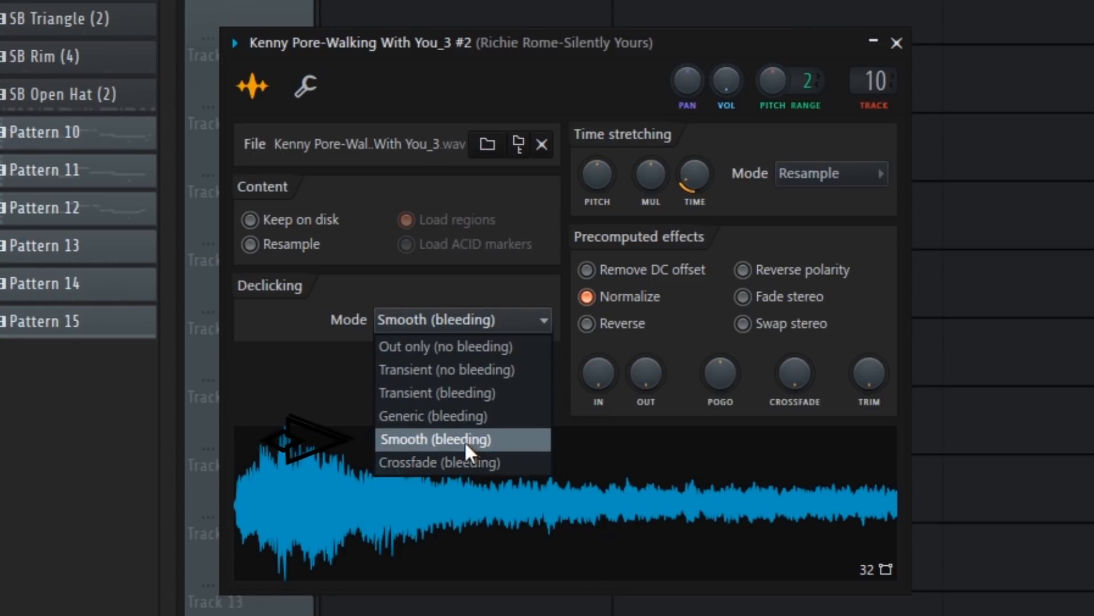
{"action": "left_click", "coordinate": [291, 383]}
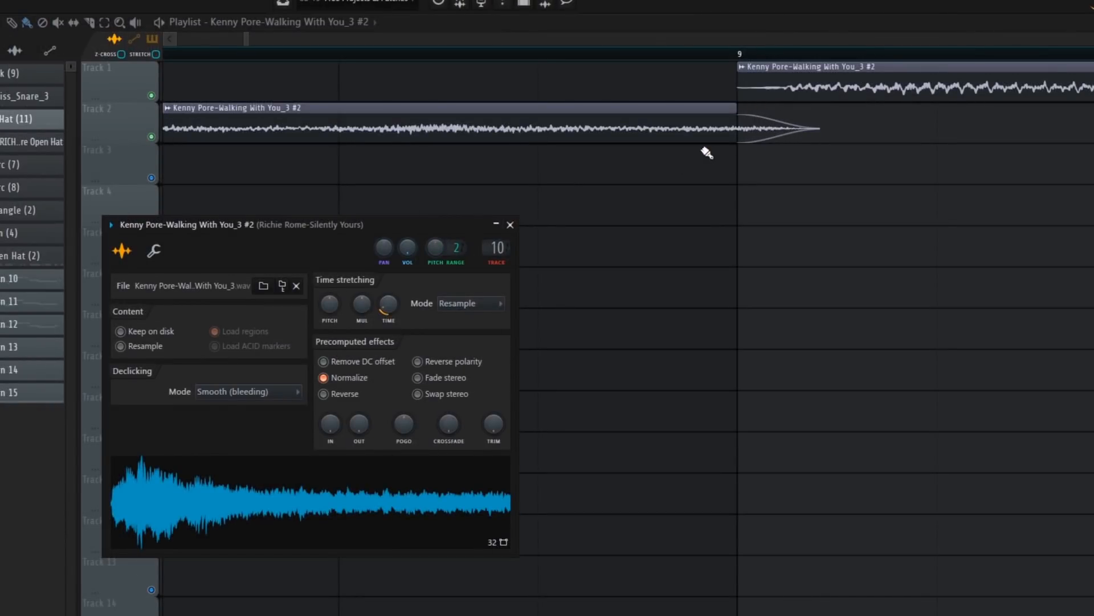
Move the Kenny Pore-Walking With You_3 #2 clip ending at bar 9 from Track 2 to Track 1.
{"action": "left_click_drag", "start_coordinate": [721, 40], "coordinate": [720, 19]}
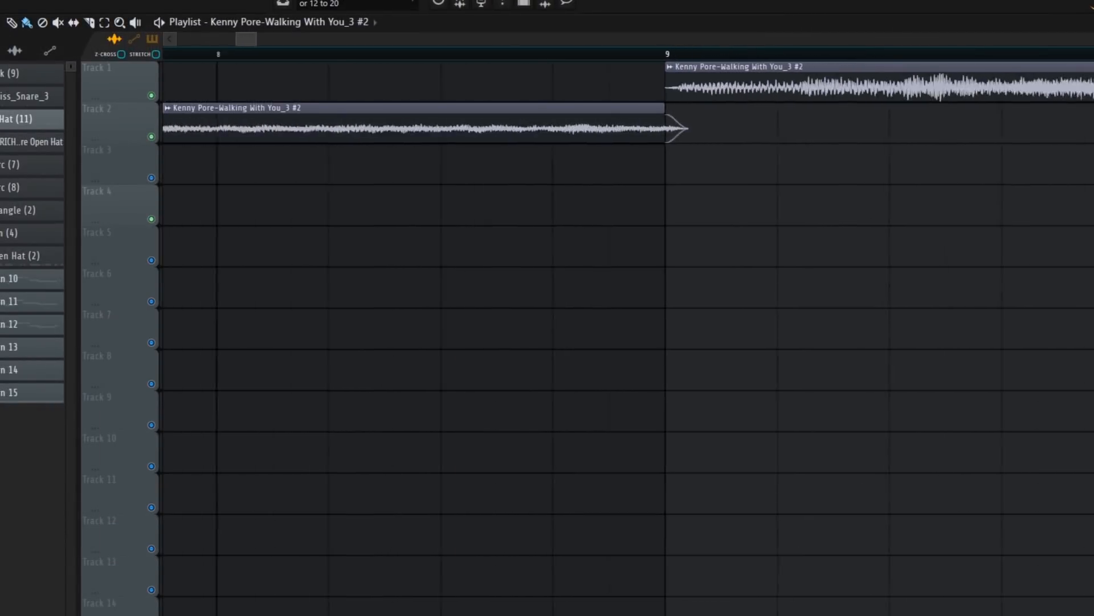
{"action": "left_click_drag", "start_coordinate": [528, 139], "coordinate": [528, 73]}
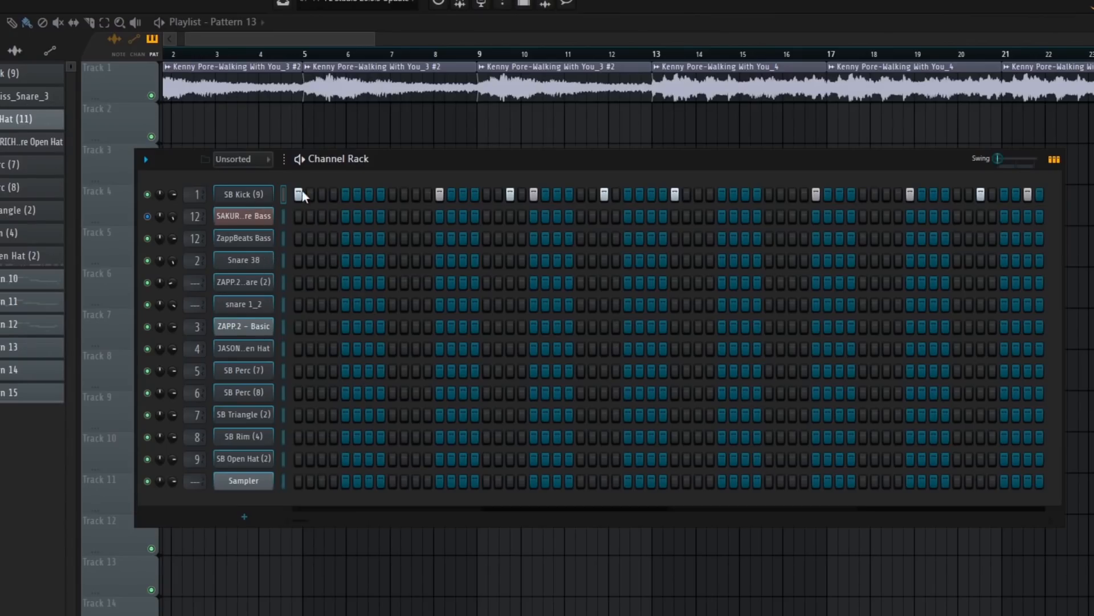
Examine the MadBliss_Snare_3 pattern and its layered samples Snare 38, ZAPP2 - Phonk Snare (2) and snare 1_2.
{"action": "key", "text": "F4"}
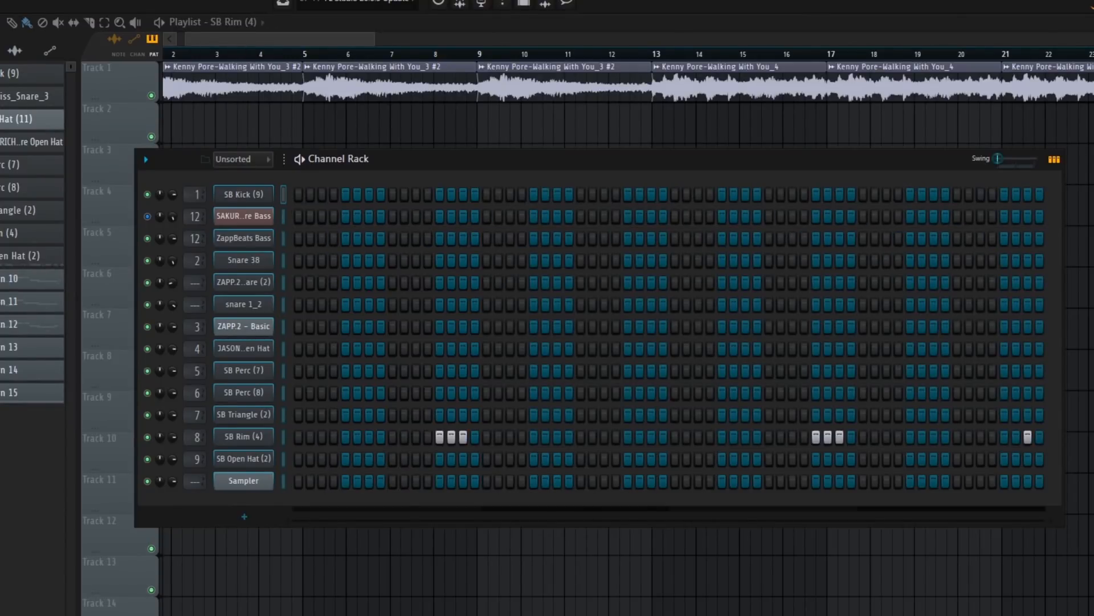
{"action": "scroll", "coordinate": [280, 1], "scroll_direction": "up", "scroll_amount": 5}
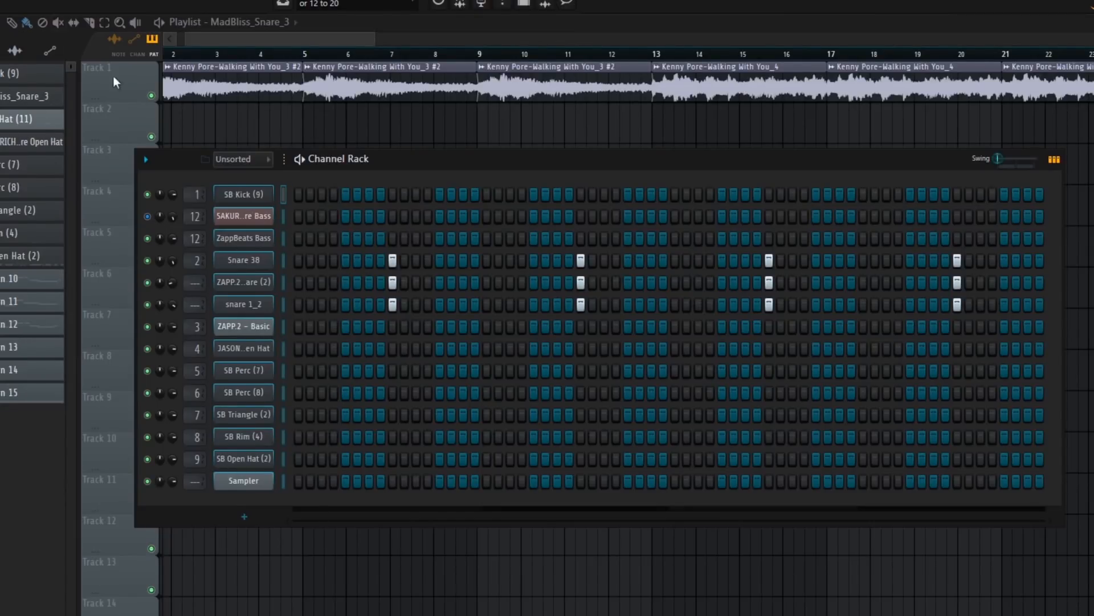
{"action": "left_click", "coordinate": [249, 260]}
{"action": "left_click_drag", "start_coordinate": [248, 168], "coordinate": [871, 90]}
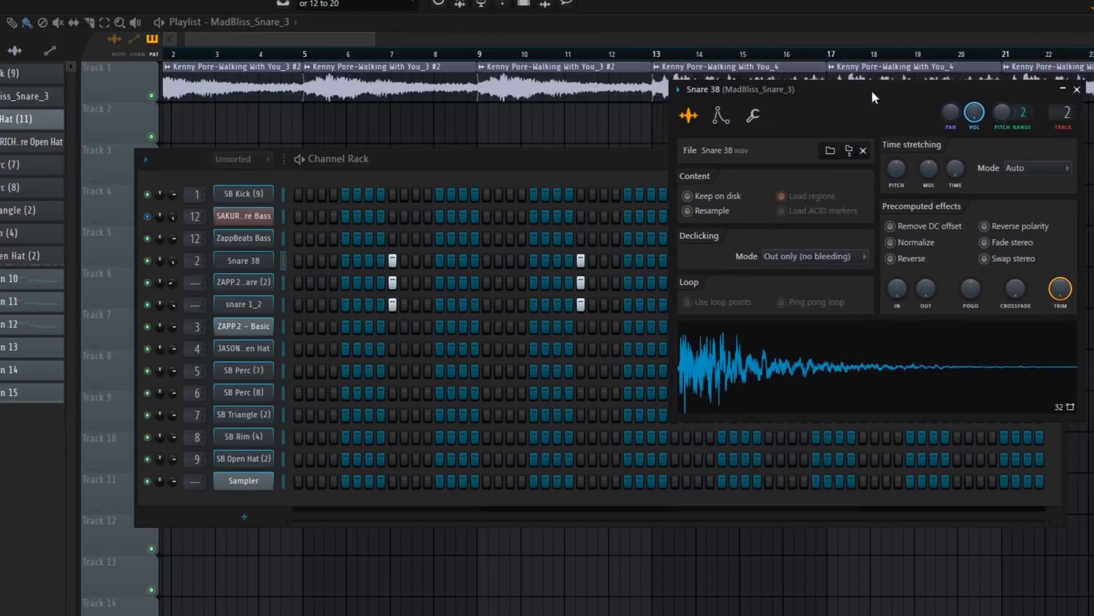
{"action": "left_click", "coordinate": [261, 281]}
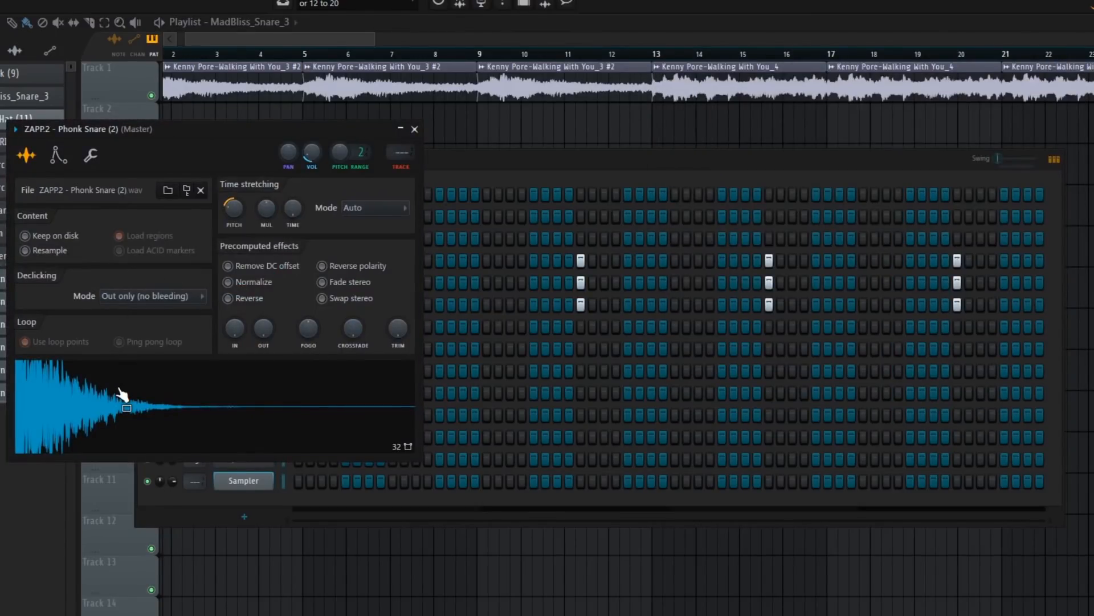
{"action": "left_click", "coordinate": [462, 162]}
{"action": "left_click", "coordinate": [249, 304]}
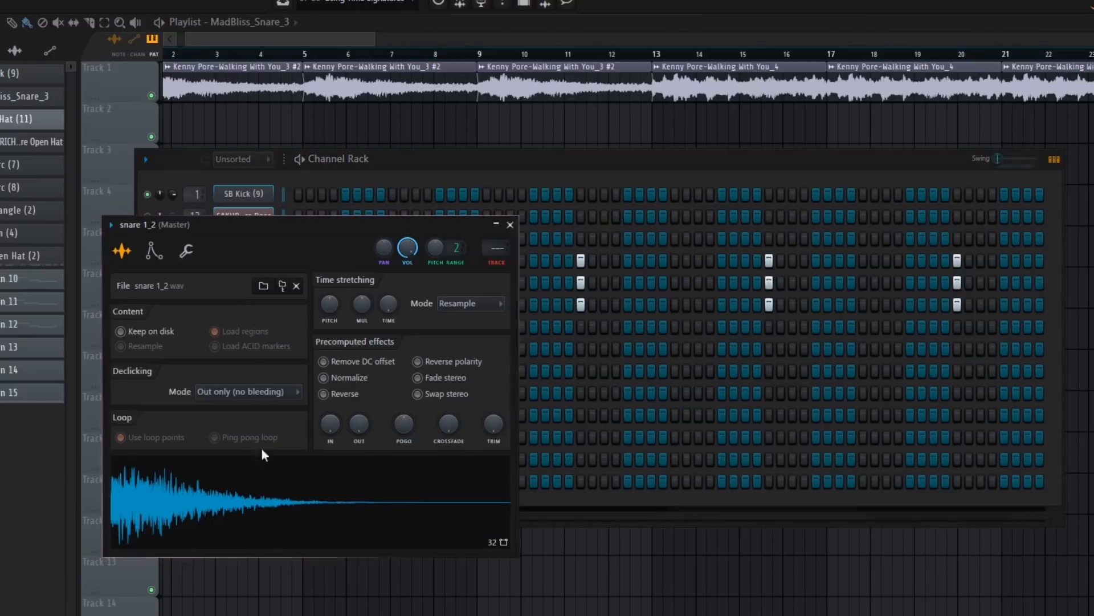
{"action": "left_click", "coordinate": [510, 224]}
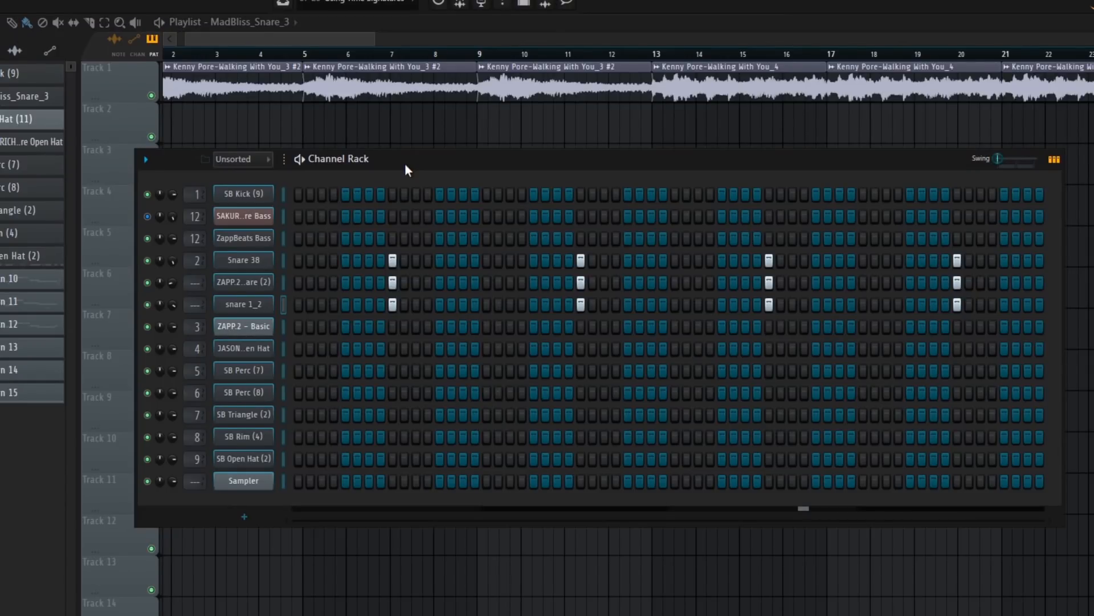
Inspect the ZAPP2 - Basic hi-hat sample and the Fruity Stereo Enhancer on its mixer track.
{"action": "left_click_drag", "start_coordinate": [419, 170], "coordinate": [401, 149]}
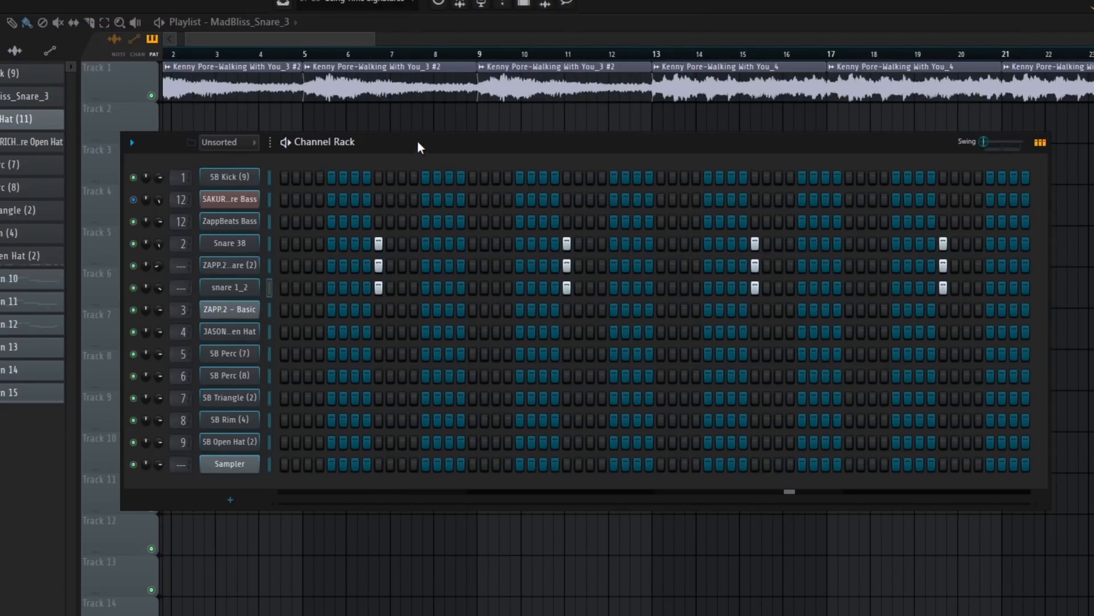
{"action": "left_click_drag", "start_coordinate": [417, 148], "coordinate": [383, 156]}
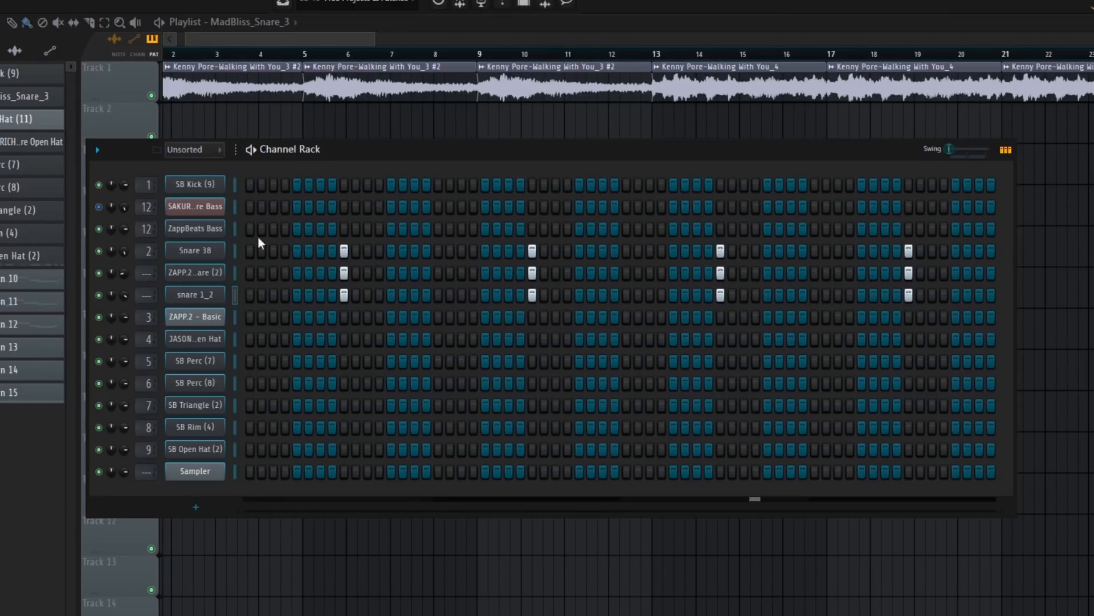
{"action": "left_click", "coordinate": [195, 316]}
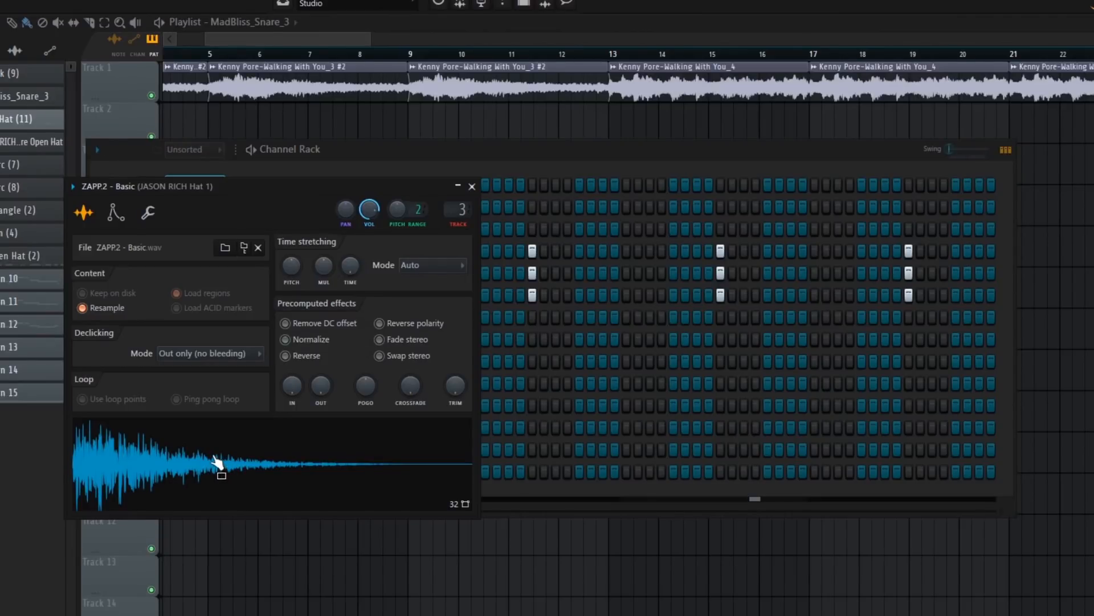
{"action": "left_click", "coordinate": [460, 5]}
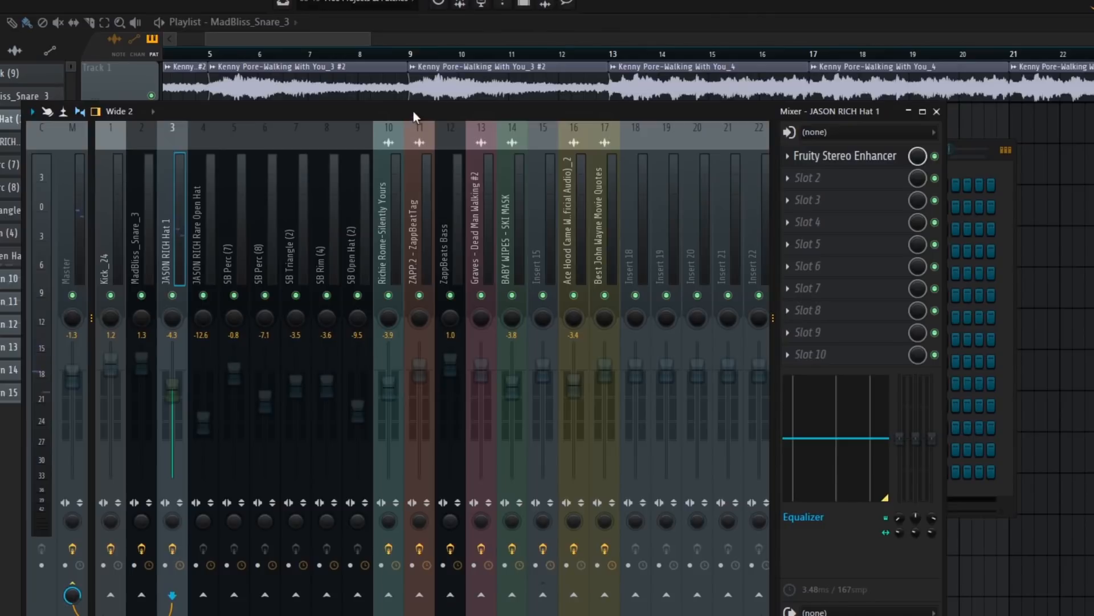
{"action": "left_click", "coordinate": [845, 156]}
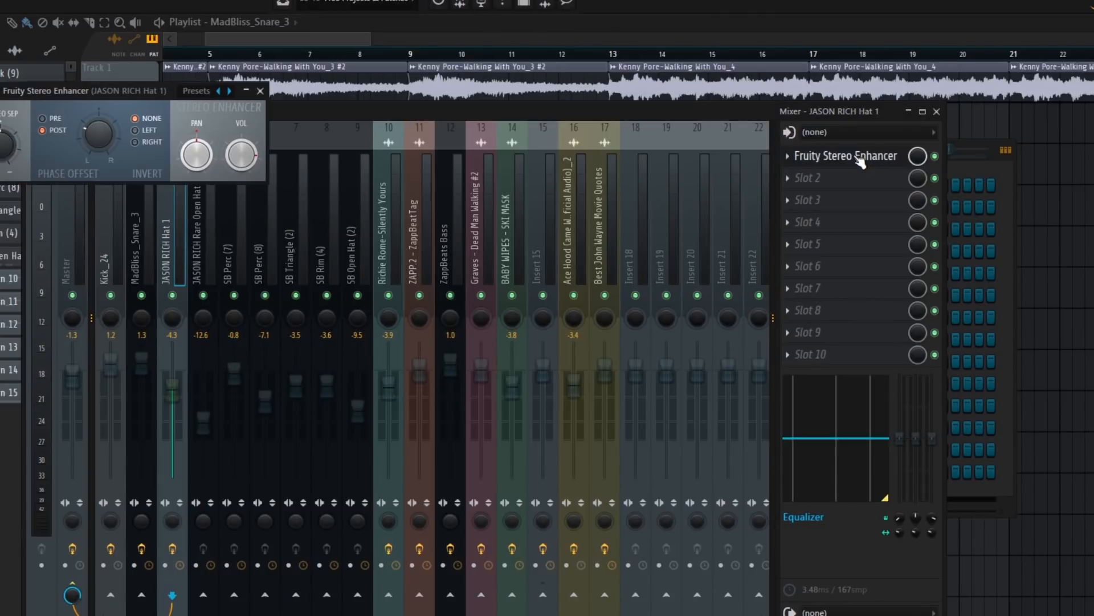
{"action": "left_click_drag", "start_coordinate": [158, 91], "coordinate": [477, 247]}
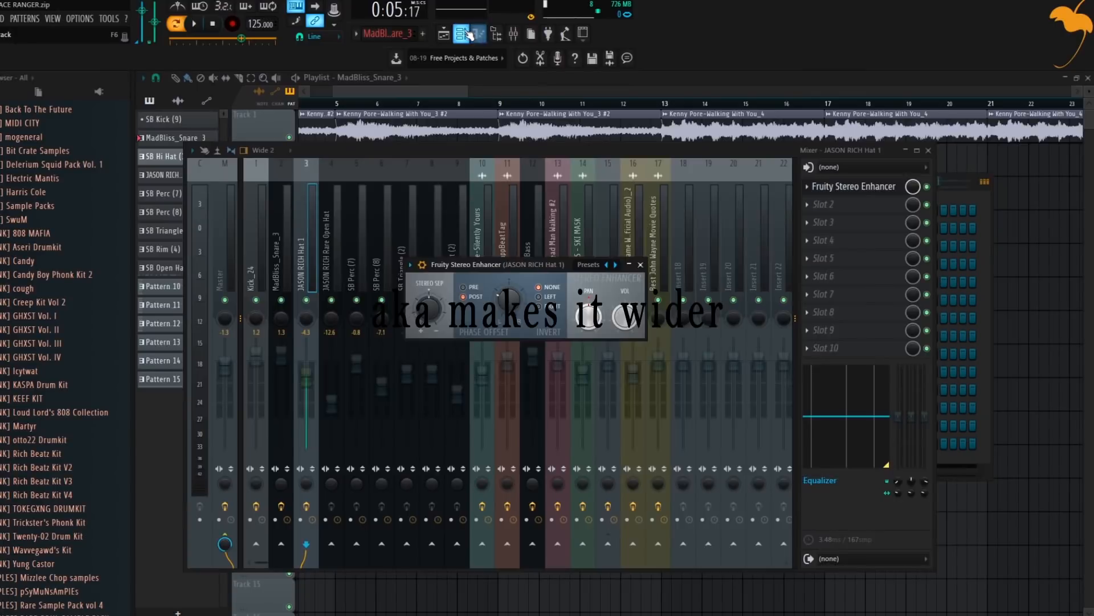
Play the SB Hi Hat (11) pattern in pattern mode and examine the ZAPP2 - Basic note rolls and velocities in the piano roll.
{"action": "left_click", "coordinate": [464, 34]}
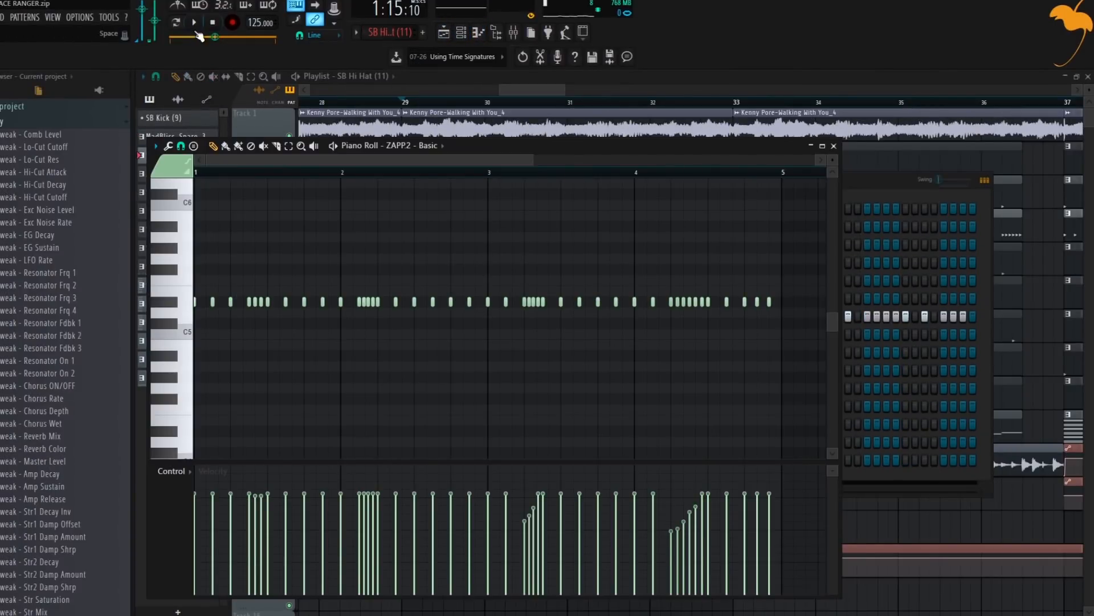
{"action": "left_click", "coordinate": [179, 27]}
{"action": "scroll", "coordinate": [265, 317], "scroll_direction": "up", "scroll_amount": 2}
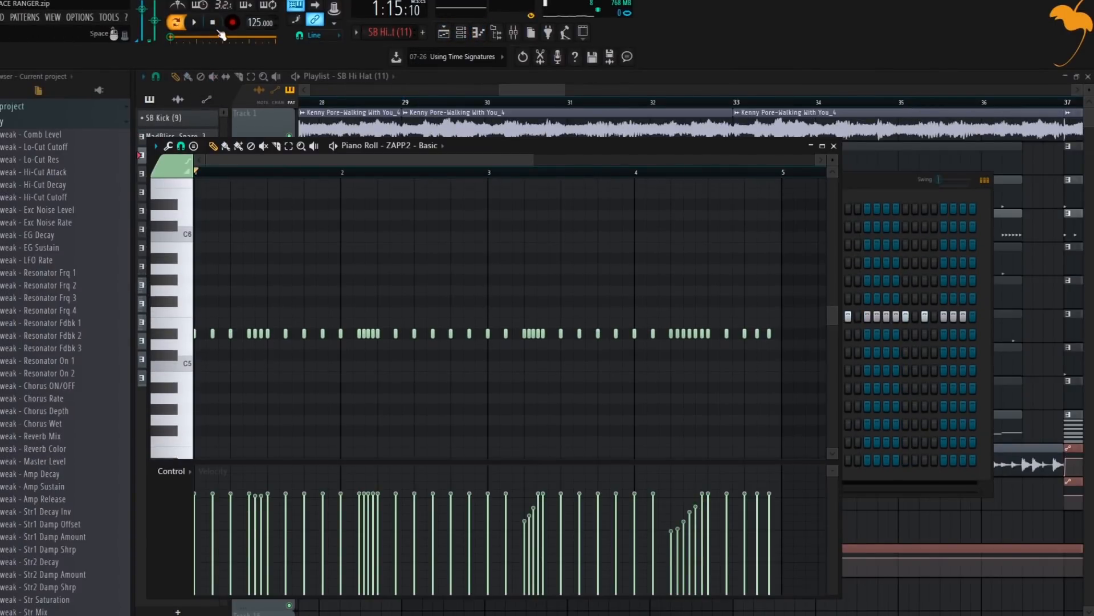
{"action": "left_click", "coordinate": [199, 25]}
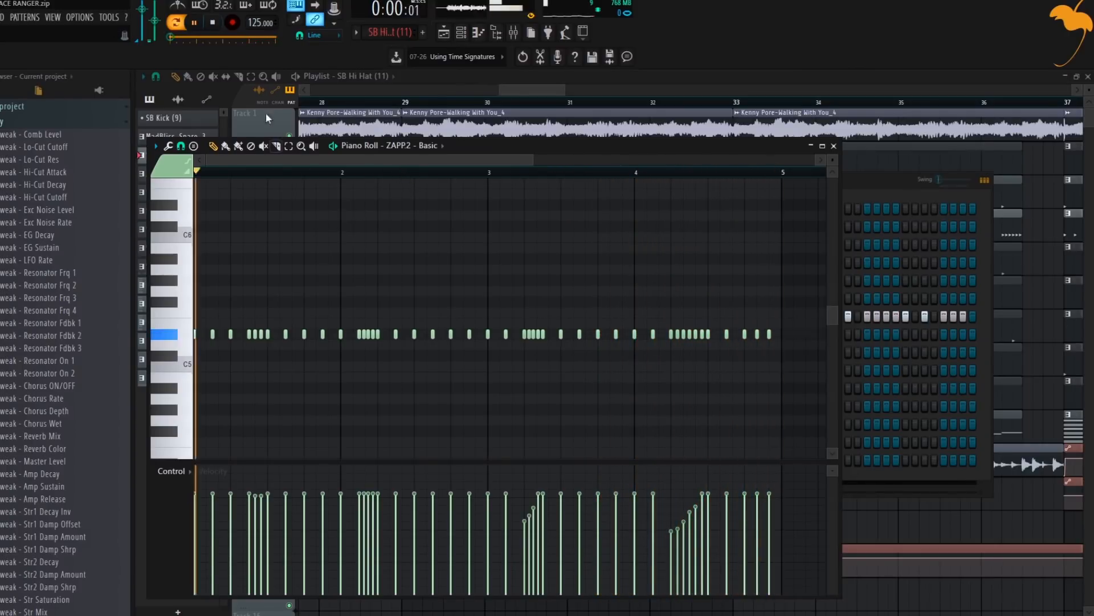
{"action": "key", "text": "space"}
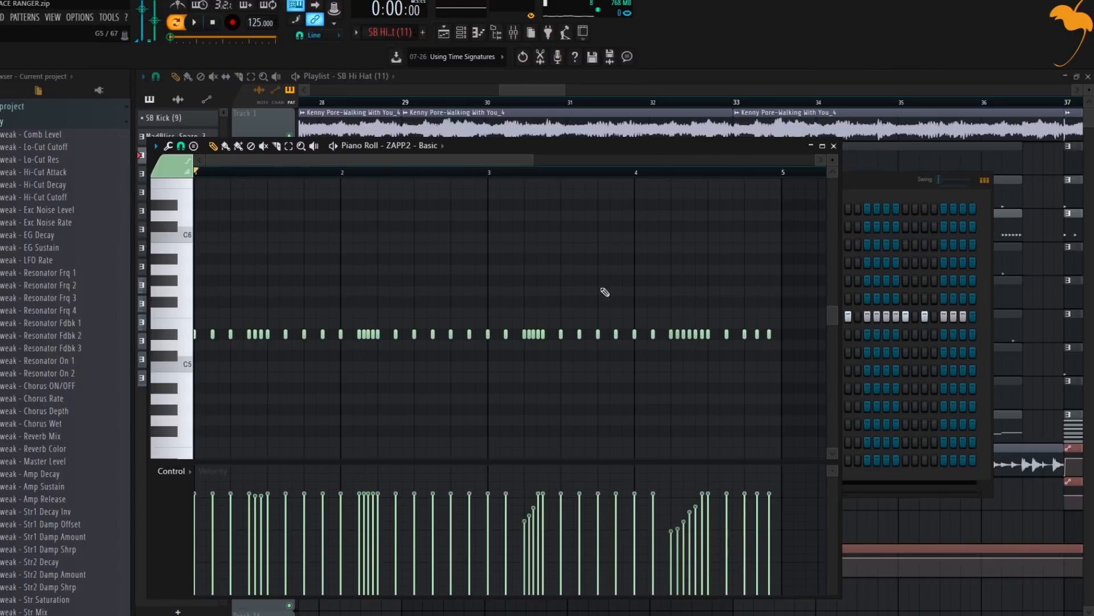
{"action": "scroll", "coordinate": [399, 162], "scroll_direction": "down", "scroll_amount": 1}
{"action": "scroll", "coordinate": [405, 162], "scroll_direction": "up", "scroll_amount": 2}
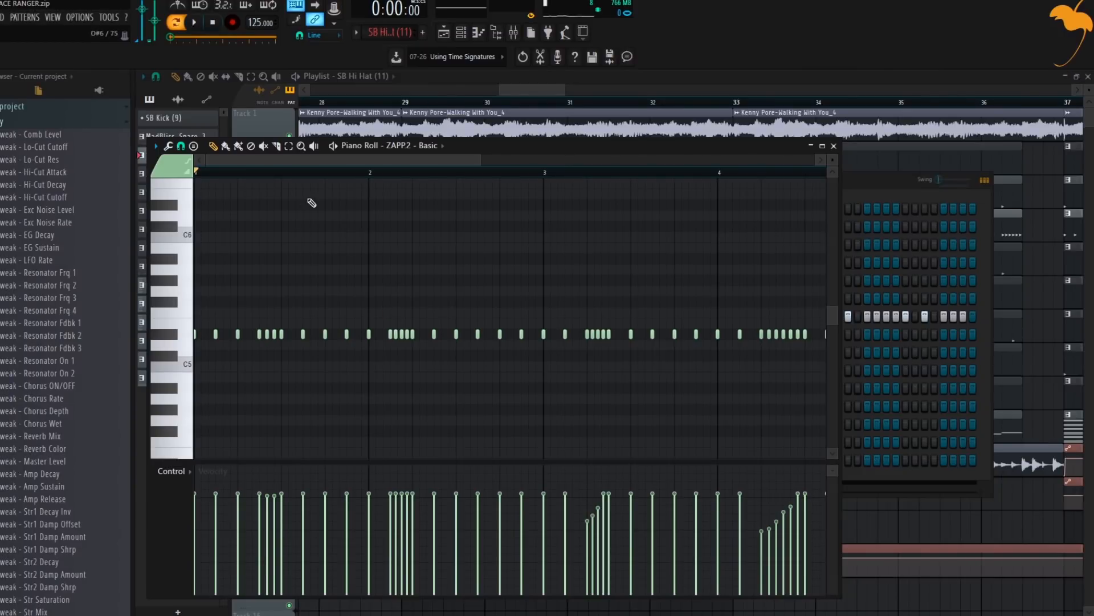
{"action": "left_click_drag", "start_coordinate": [318, 161], "coordinate": [401, 167]}
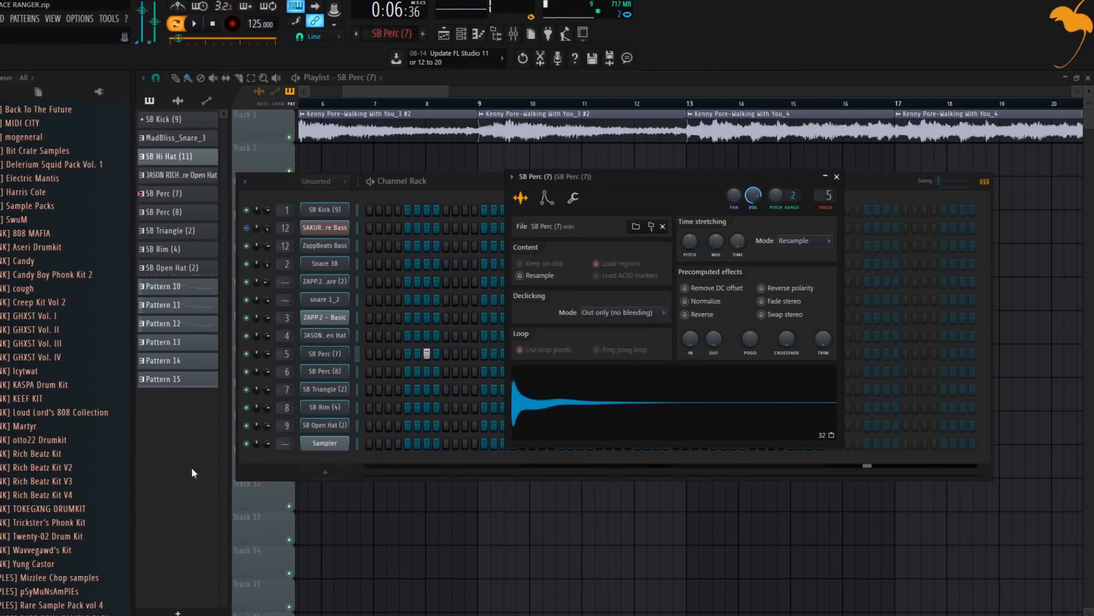
Preview the percussion samples SB Perc (8), SB Triangle (2) and SB Rim (4).
{"action": "left_click", "coordinate": [328, 373]}
{"action": "left_click_drag", "start_coordinate": [361, 252], "coordinate": [687, 145]}
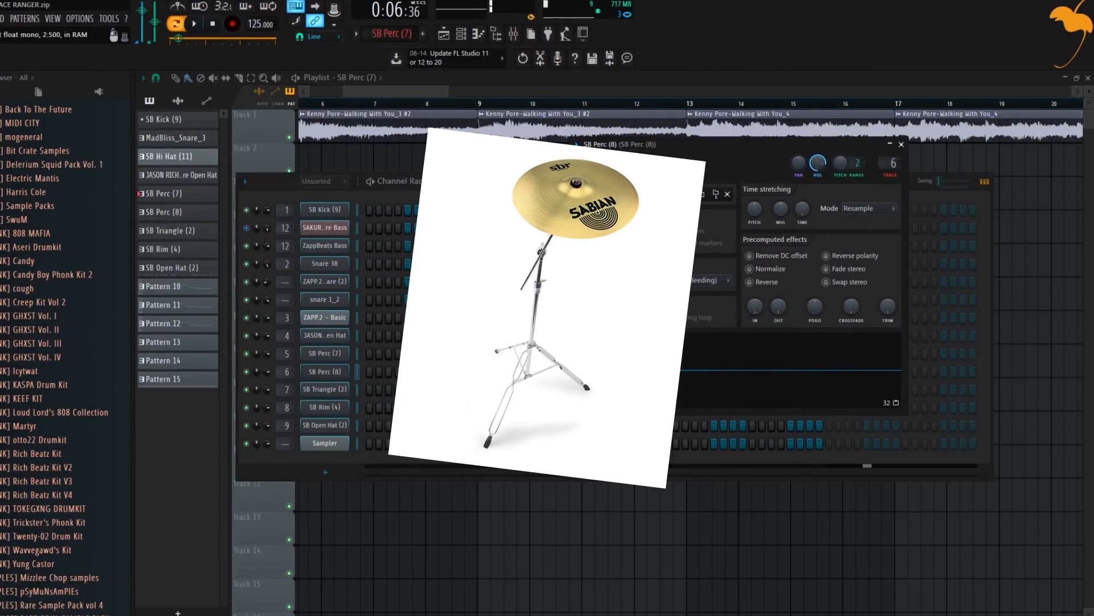
{"action": "left_click", "coordinate": [340, 389]}
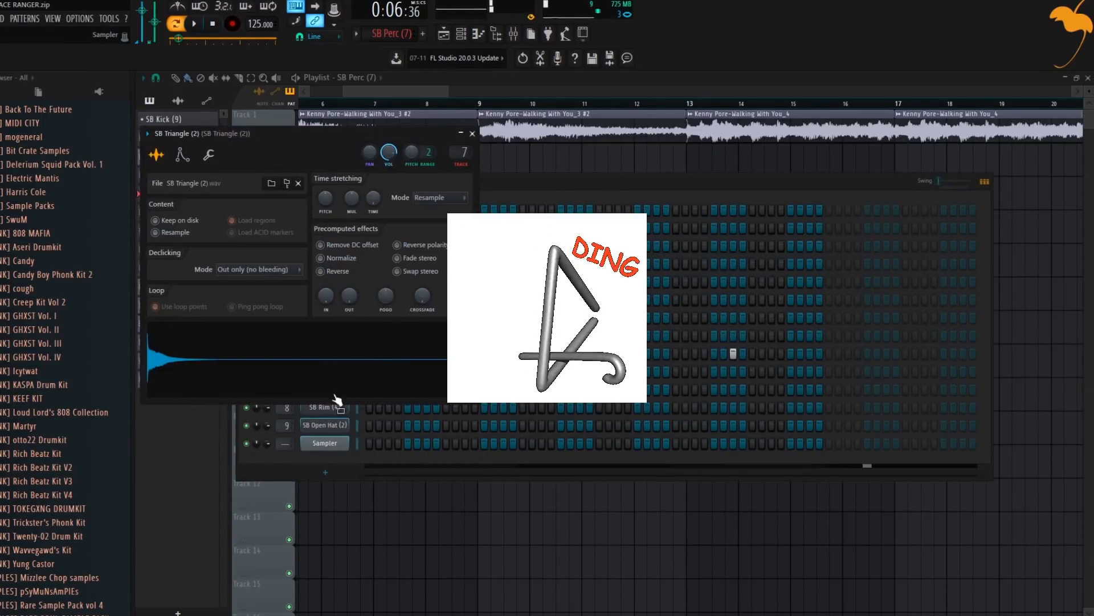
{"action": "left_click", "coordinate": [333, 409]}
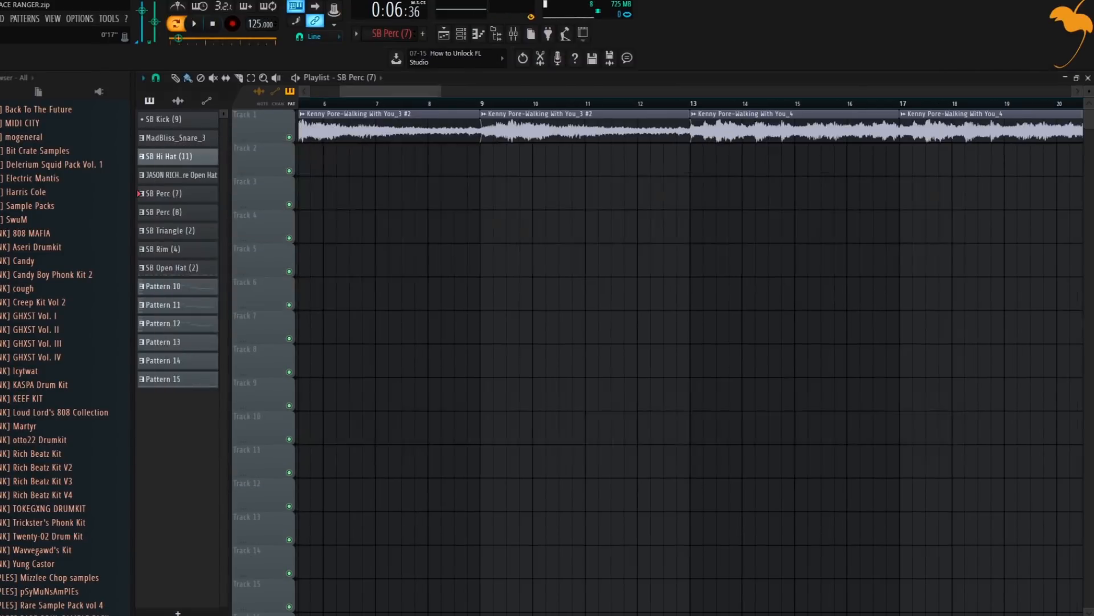
Load the Kenny Pore-Walking With You_3 sample into KeyFinder and run the batch analysis to detect its key.
{"action": "scroll", "coordinate": [690, 359], "scroll_direction": "up", "scroll_amount": 3}
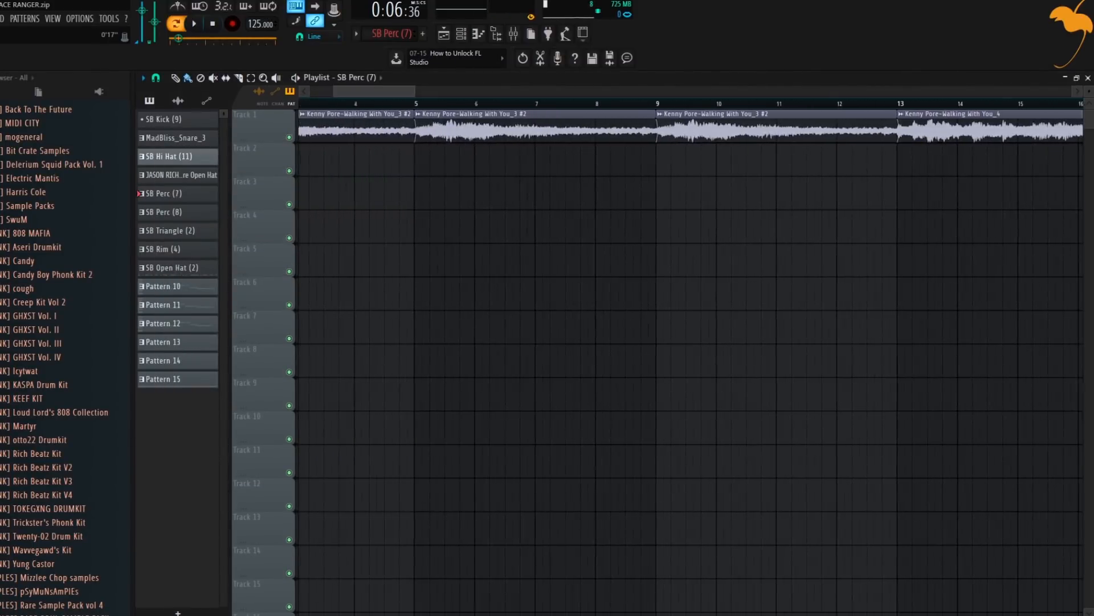
{"action": "left_click_drag", "start_coordinate": [371, 91], "coordinate": [364, 91]}
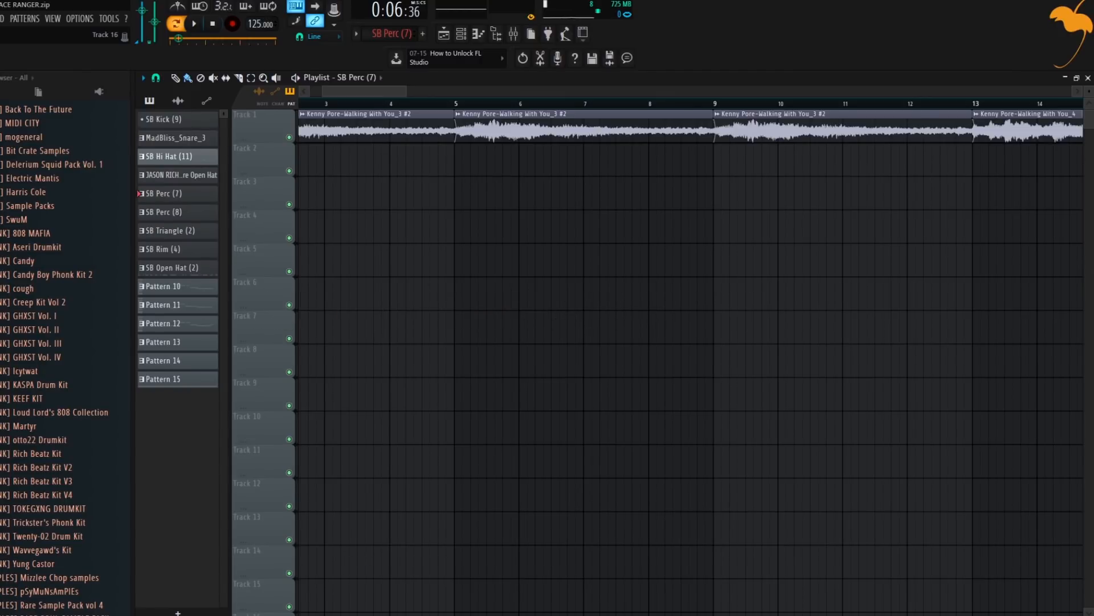
{"action": "double_click", "coordinate": [490, 129]}
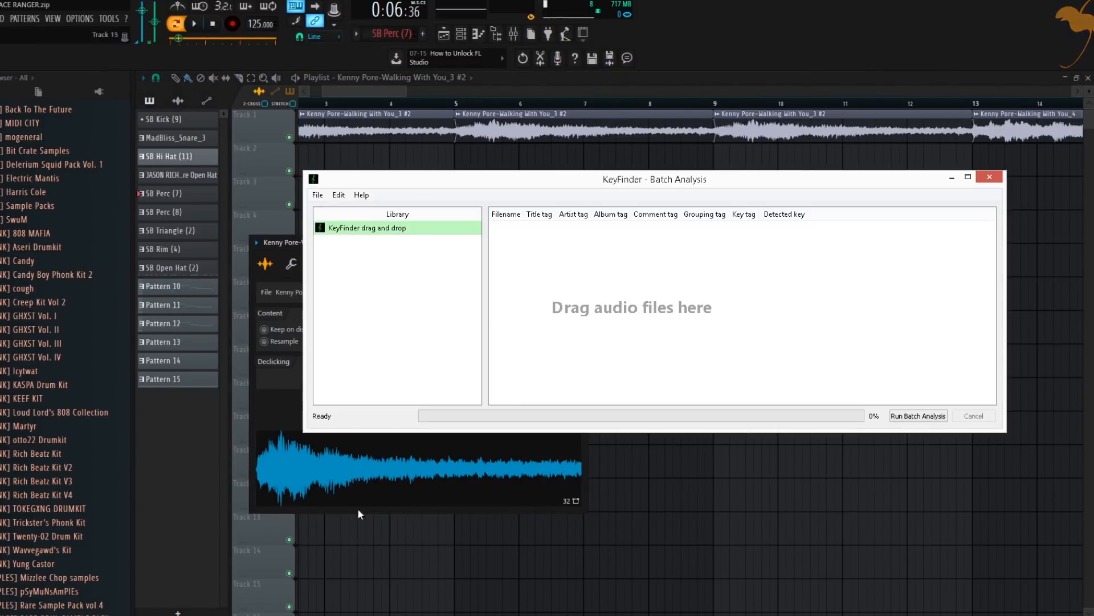
{"action": "left_click_drag", "start_coordinate": [442, 176], "coordinate": [565, 151]}
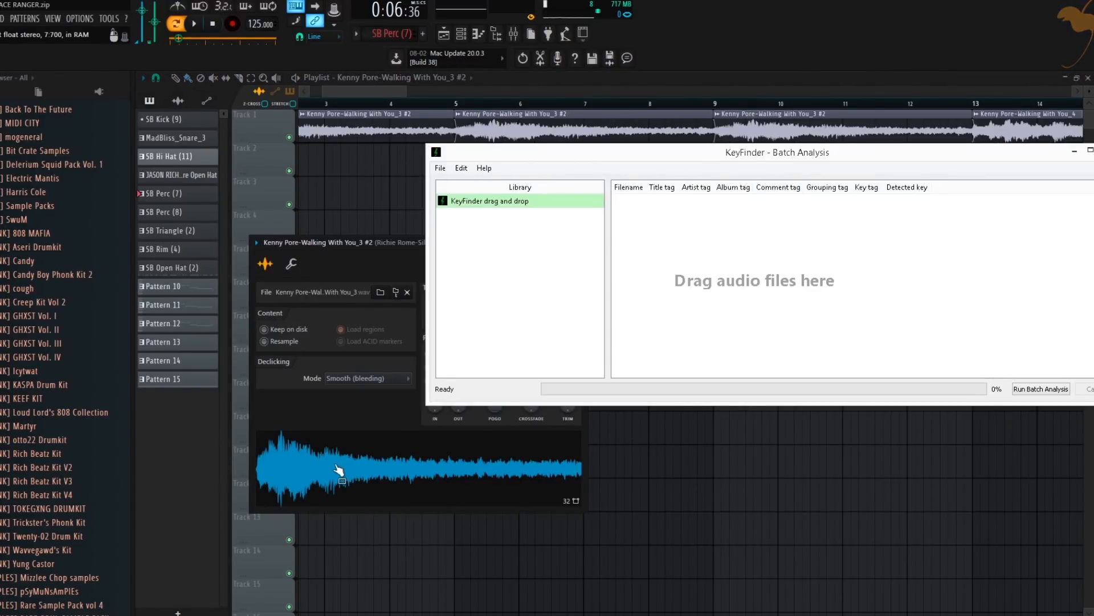
{"action": "left_click_drag", "start_coordinate": [335, 468], "coordinate": [857, 345]}
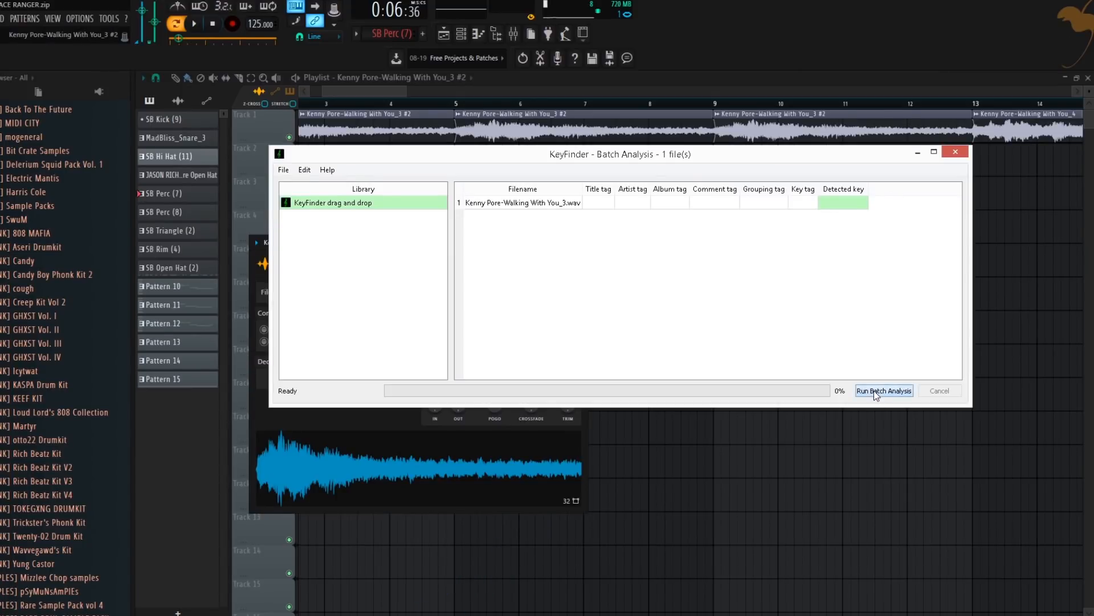
{"action": "left_click", "coordinate": [876, 391]}
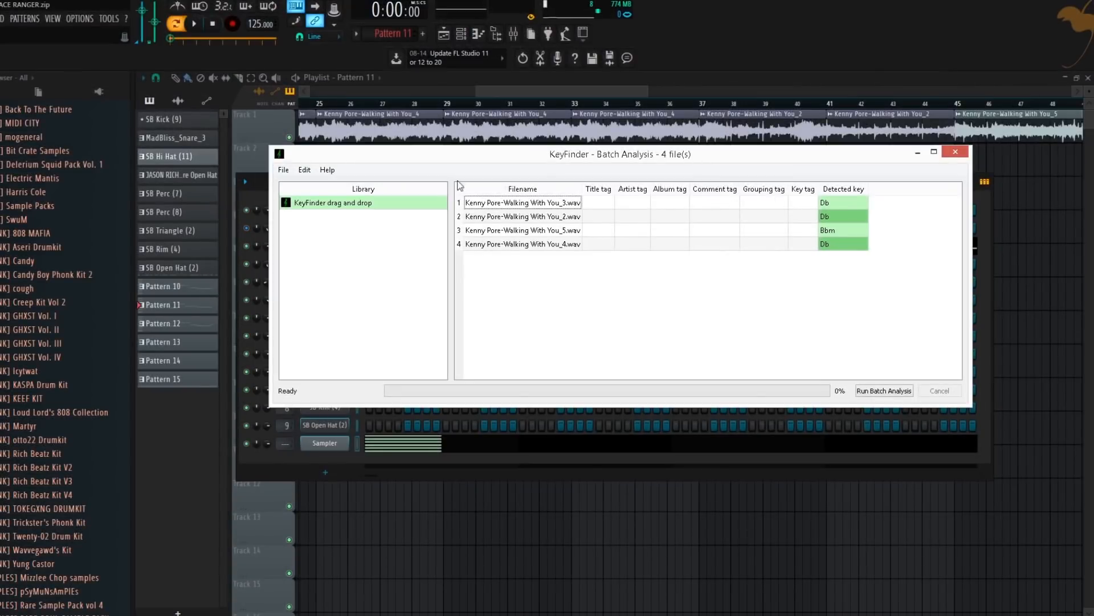
Switch to the browser, search Google Images for "d flat major" and view the D-flat major scale keyboard diagram.
{"action": "left_click", "coordinate": [260, 183]}
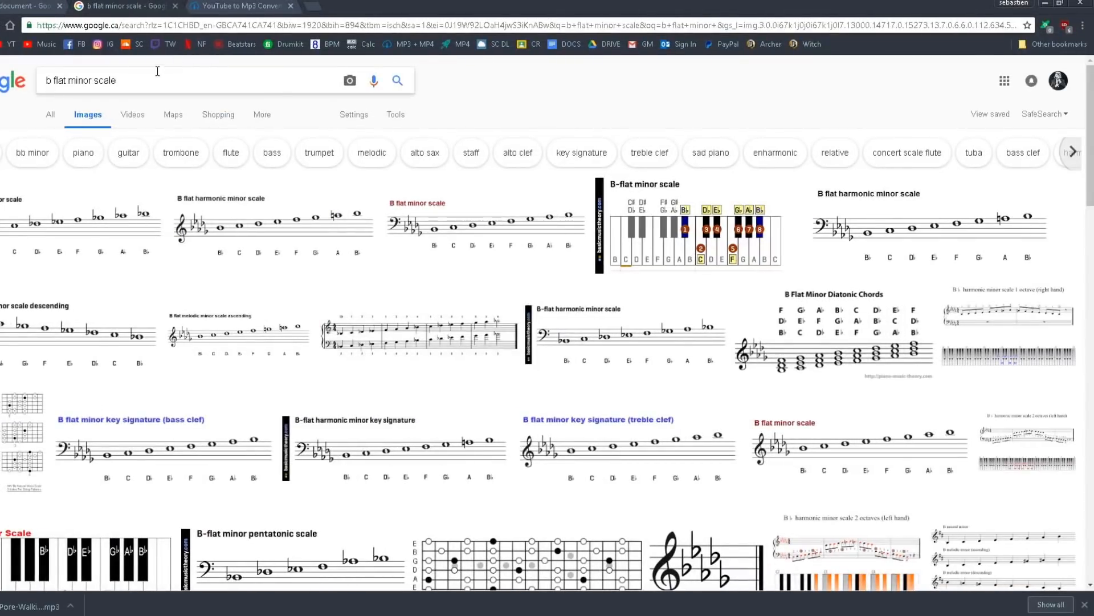
{"action": "left_click_drag", "start_coordinate": [183, 73], "coordinate": [28, 80]}
{"action": "type", "text": "d flat major"}
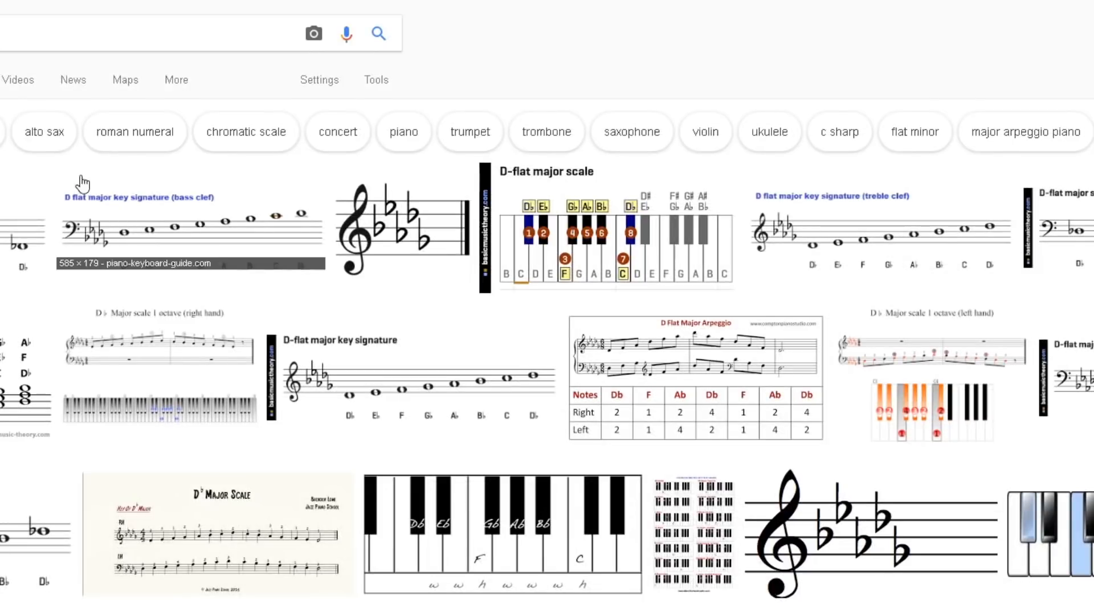
{"action": "left_click", "coordinate": [553, 218]}
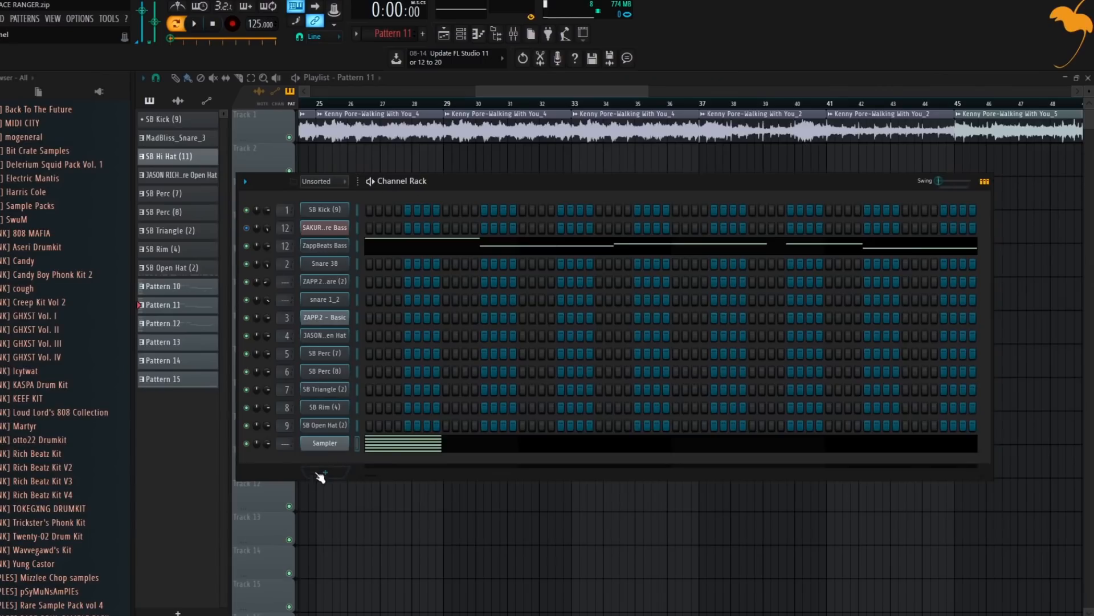
Add a second Sampler channel to the channel rack and view its empty piano roll.
{"action": "left_click", "coordinate": [314, 475]}
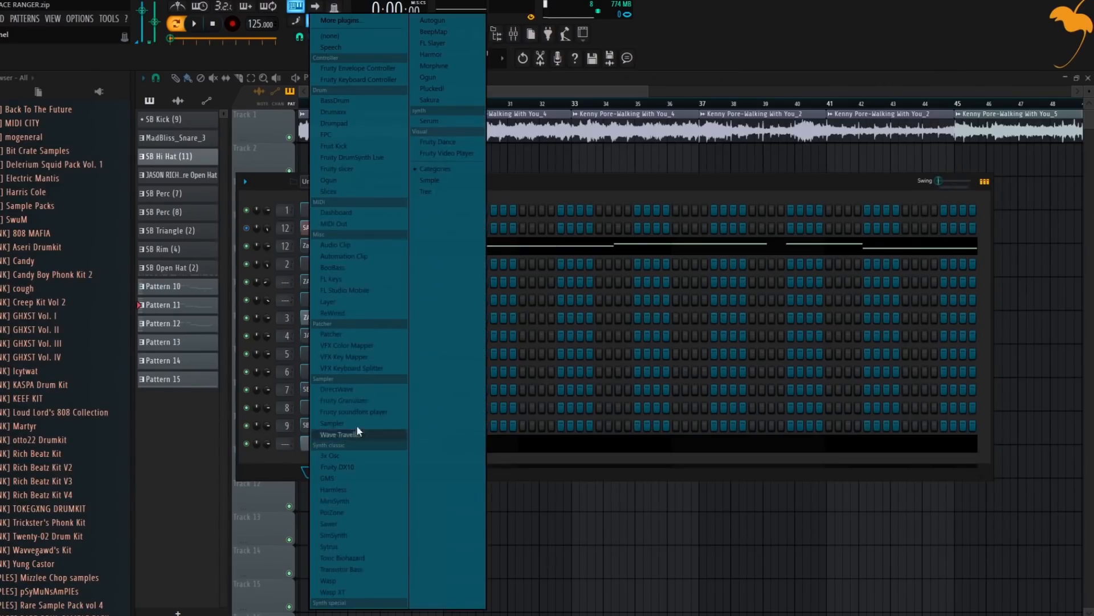
{"action": "left_click", "coordinate": [342, 422]}
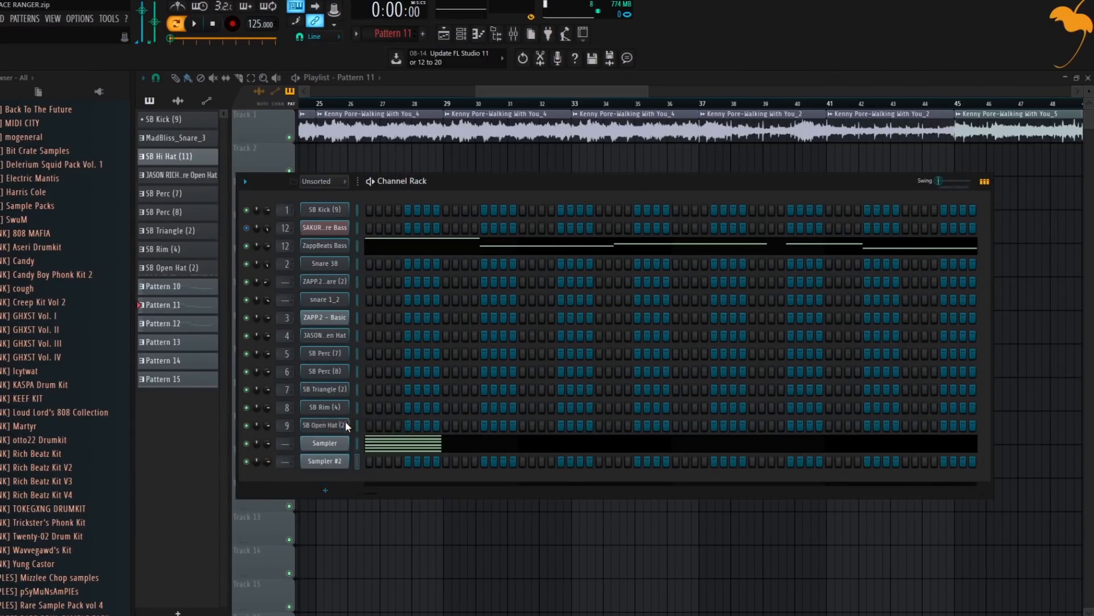
{"action": "right_click", "coordinate": [341, 459]}
{"action": "left_click", "coordinate": [388, 460]}
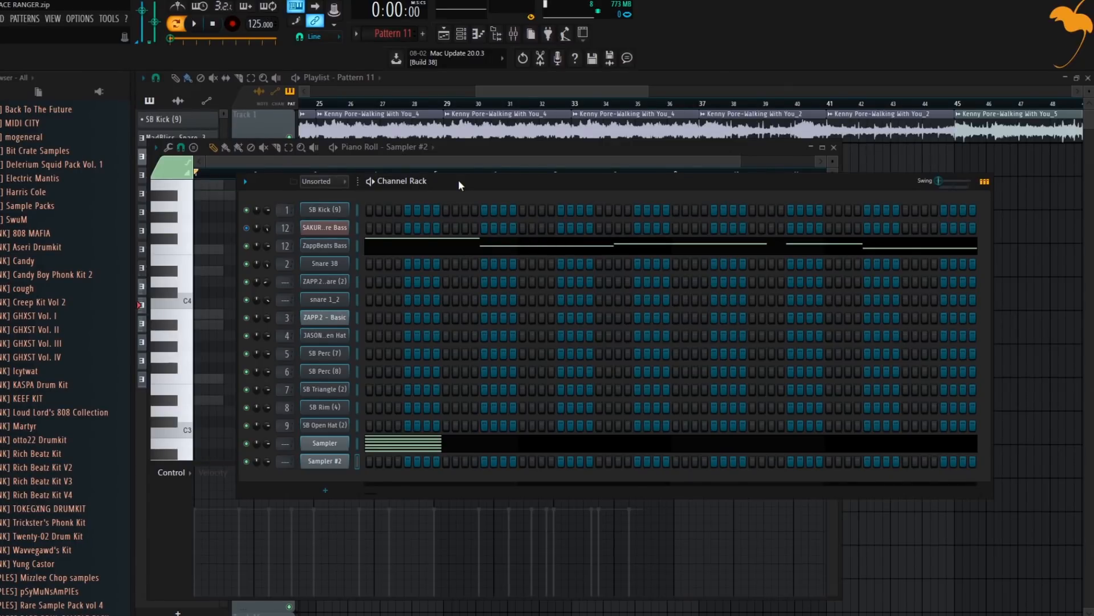
{"action": "left_click", "coordinate": [834, 148]}
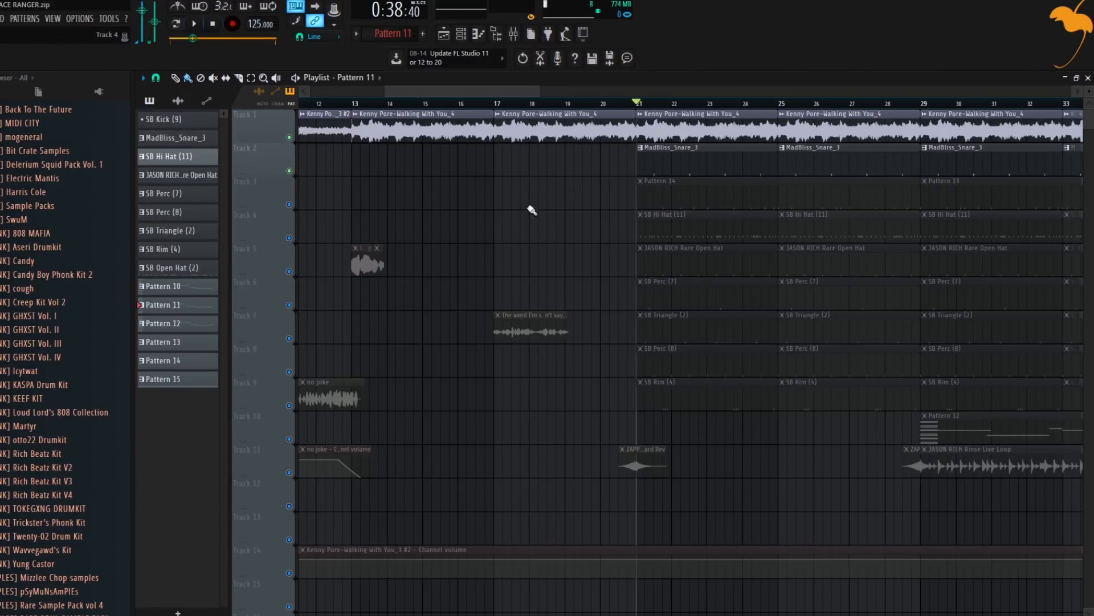
Play the arrangement from bar 21 and unmute playlist tracks 10, 9, 11 and 12 one after another.
{"action": "scroll", "coordinate": [636, 102], "scroll_direction": "up", "scroll_amount": 2}
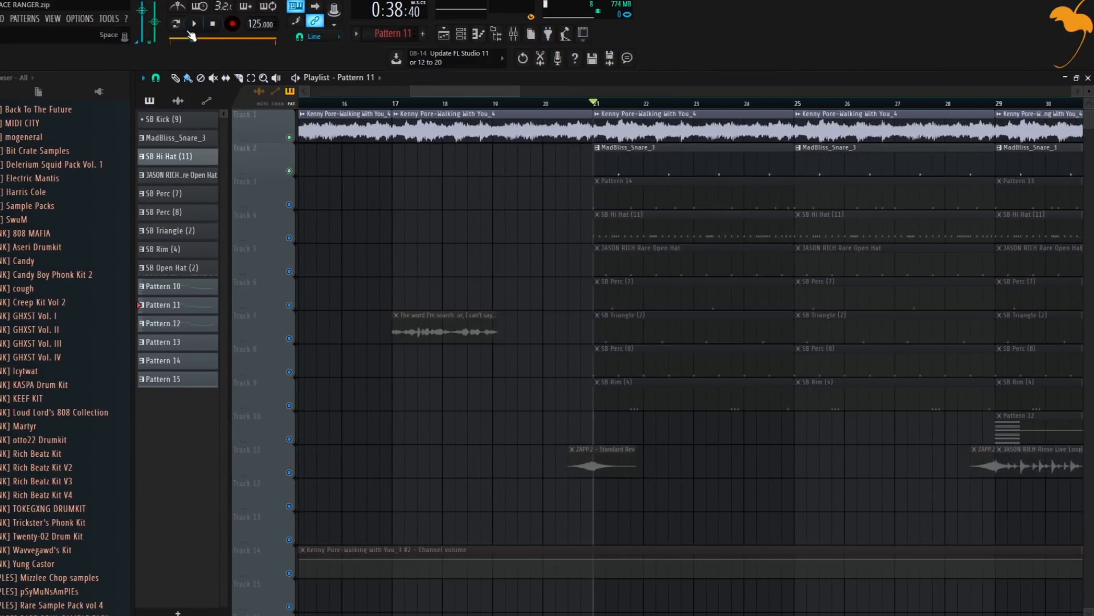
{"action": "left_click", "coordinate": [194, 23]}
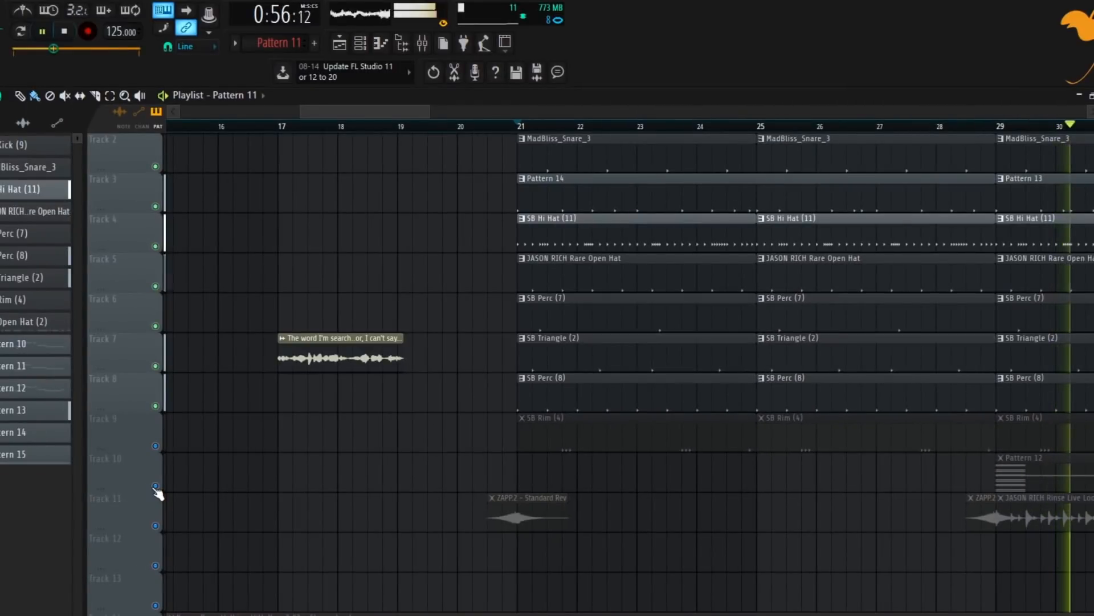
{"action": "left_click", "coordinate": [155, 486]}
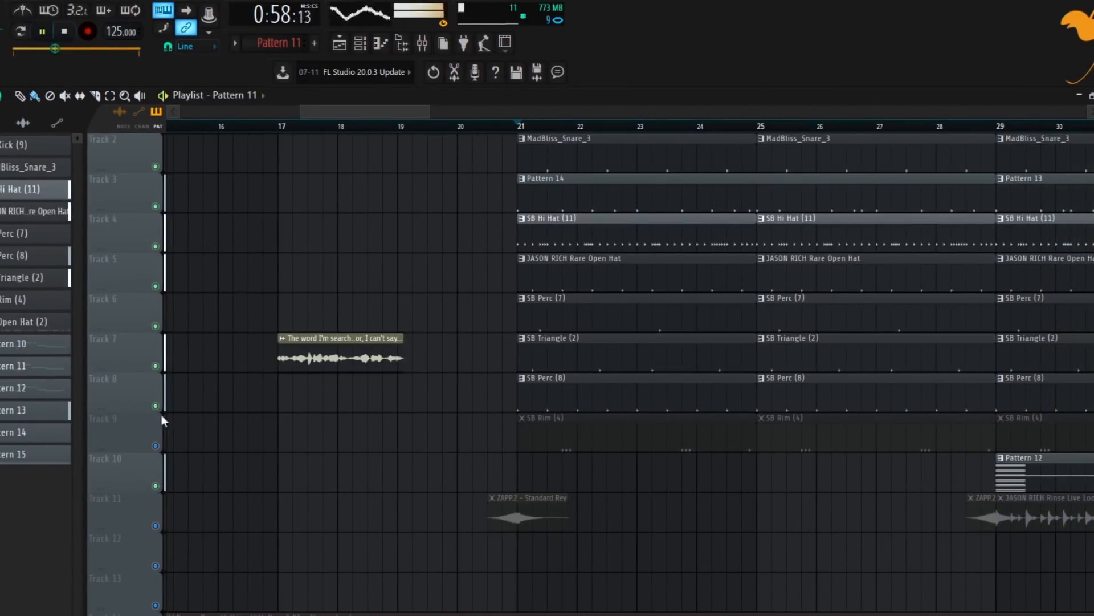
{"action": "left_click", "coordinate": [155, 446]}
{"action": "scroll", "coordinate": [268, 126], "scroll_direction": "down", "scroll_amount": 3}
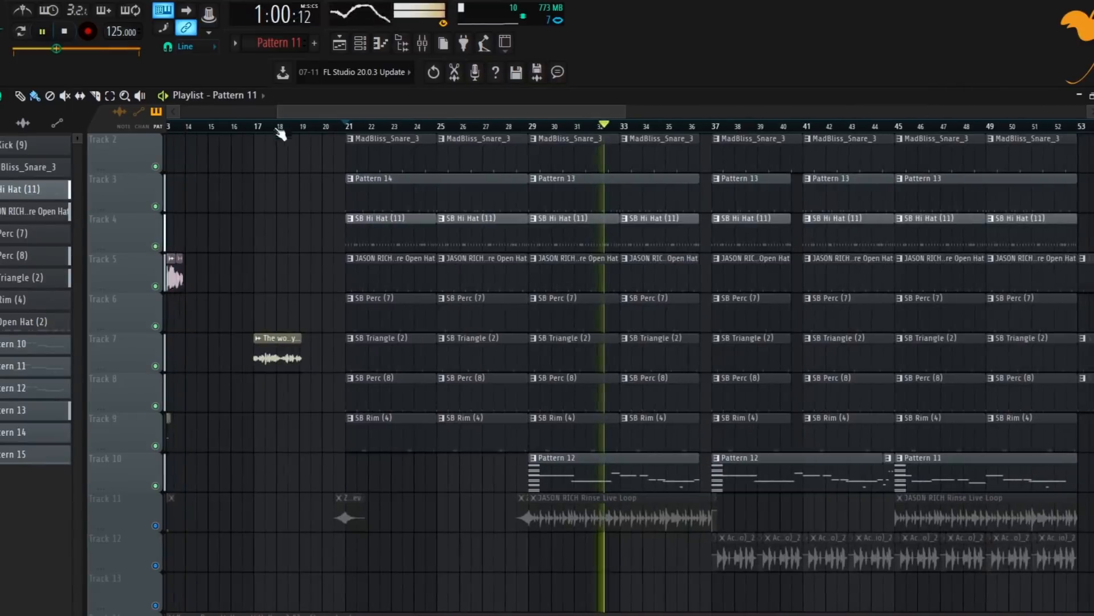
{"action": "left_click", "coordinate": [156, 526]}
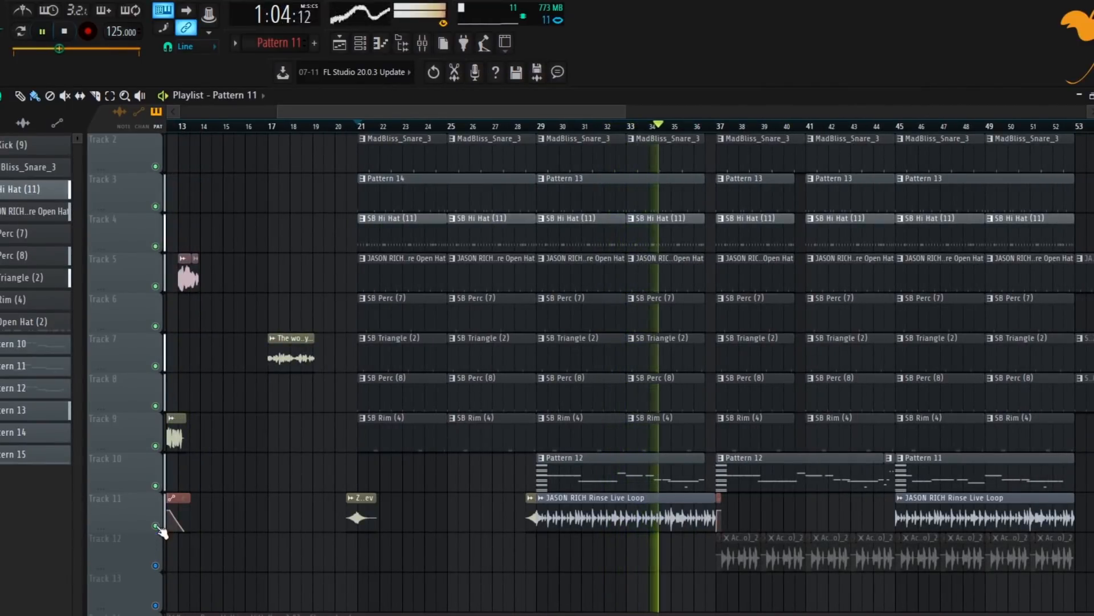
{"action": "left_click", "coordinate": [157, 569]}
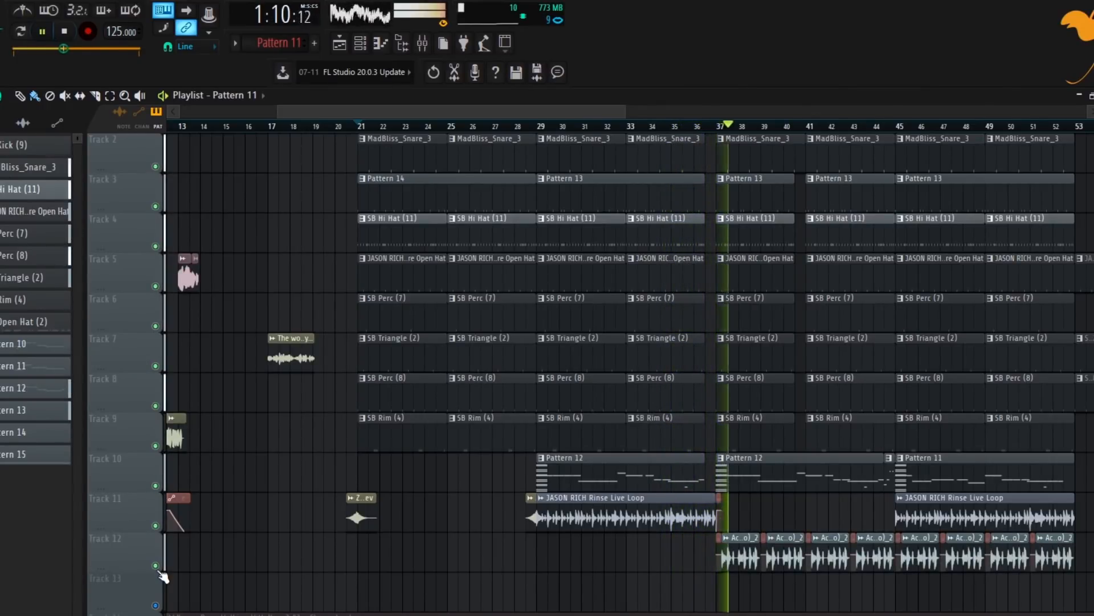
{"action": "scroll", "coordinate": [287, 135], "scroll_direction": "up", "scroll_amount": 1}
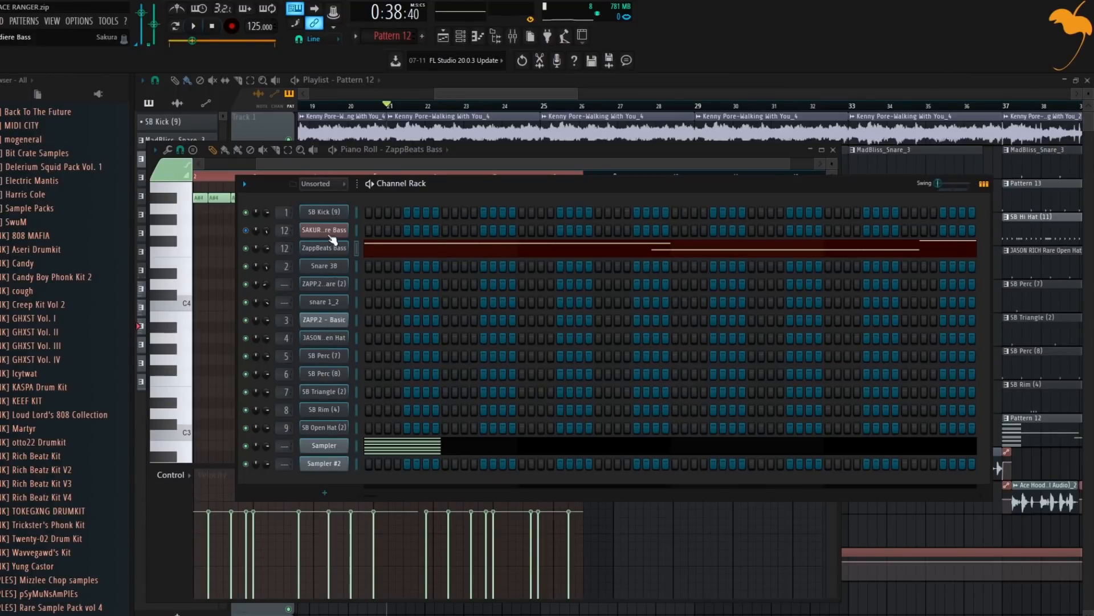
Load the BAS Deep House FG preset from the Bass bank into the SAKURA - Soudiere Bass channel.
{"action": "left_click", "coordinate": [337, 231]}
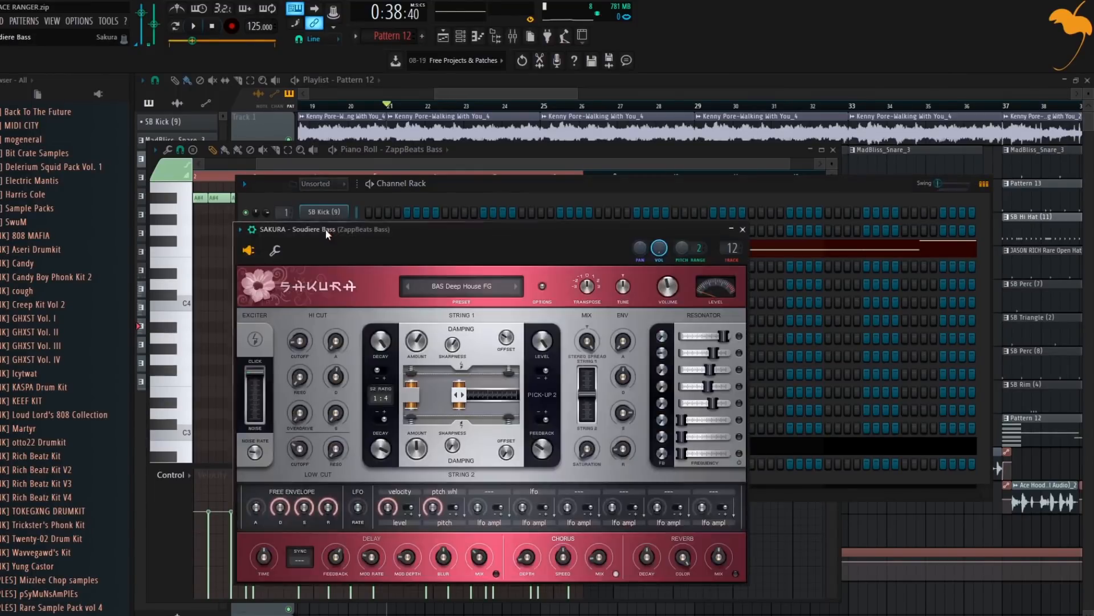
{"action": "left_click_drag", "start_coordinate": [432, 226], "coordinate": [426, 157]}
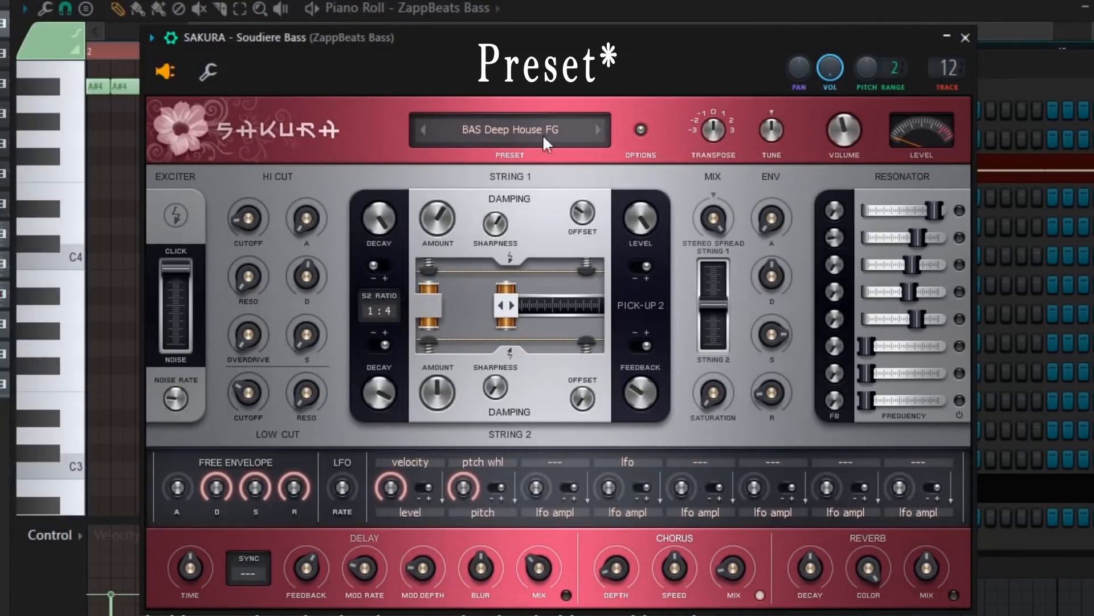
{"action": "left_click", "coordinate": [489, 136]}
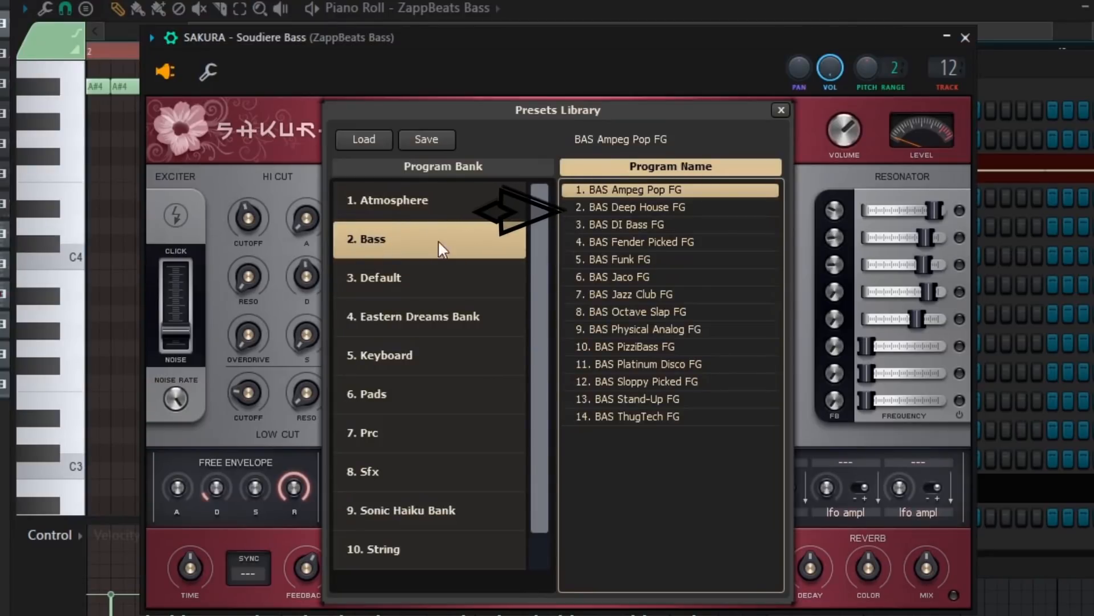
{"action": "left_click", "coordinate": [781, 109]}
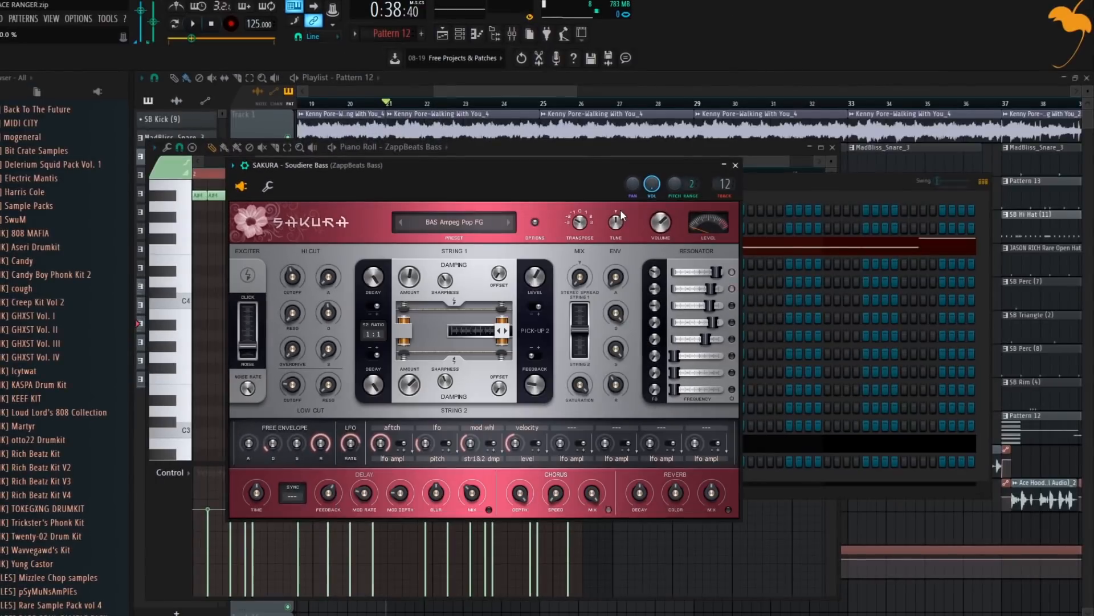
{"action": "left_click", "coordinate": [439, 226]}
{"action": "left_click", "coordinate": [516, 271]}
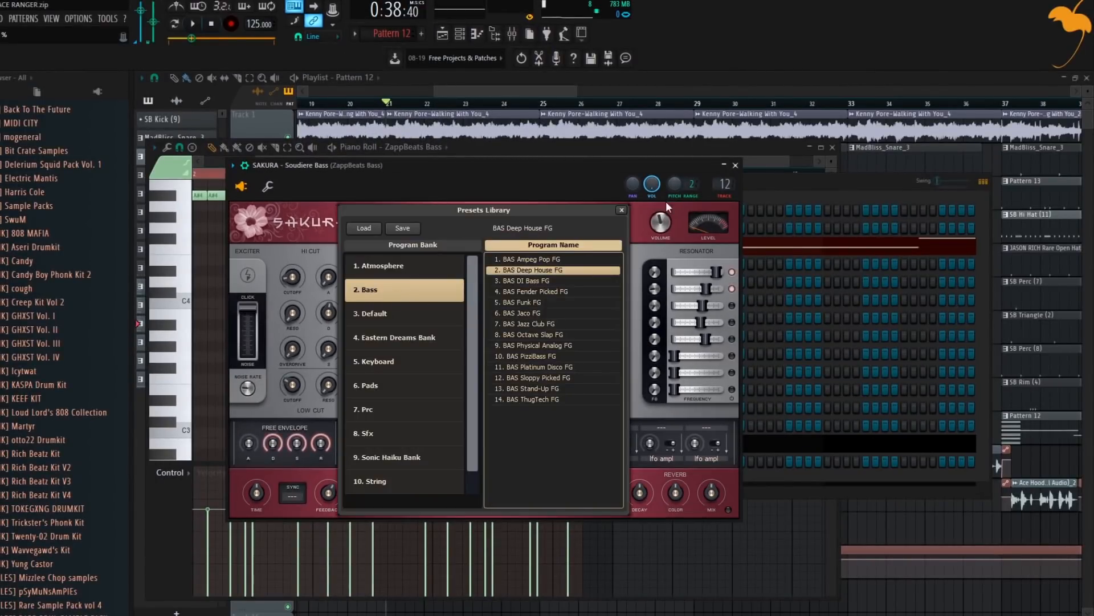
{"action": "left_click", "coordinate": [622, 210]}
{"action": "left_click", "coordinate": [735, 166]}
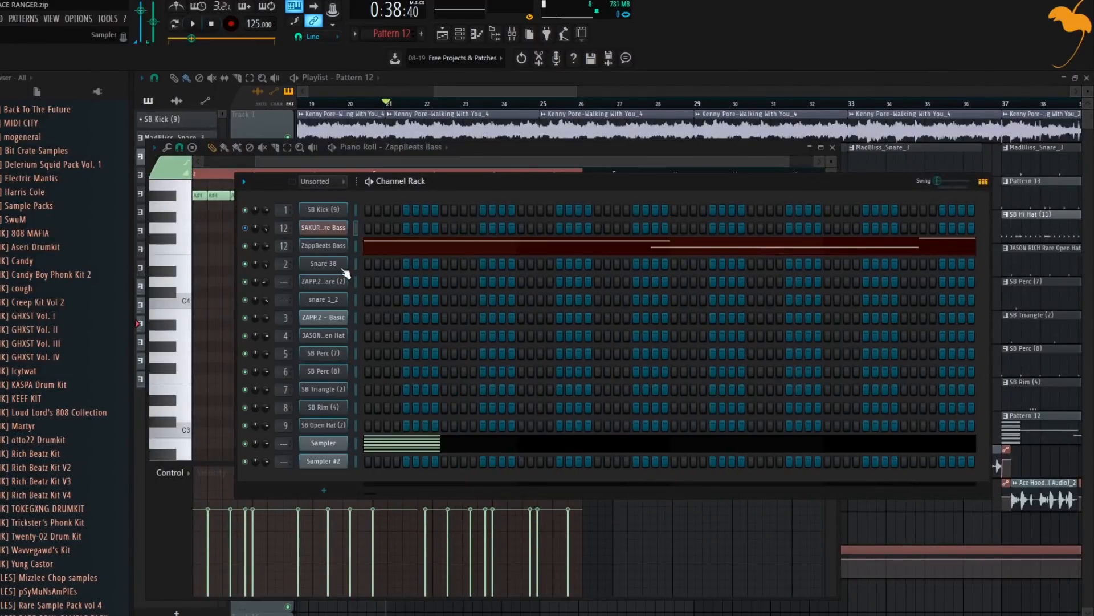
Try placing short bass notes, including A#4, at the start of the SAKURA - Soudiere Bass piano roll and delete them again.
{"action": "right_click", "coordinate": [330, 228]}
{"action": "left_click", "coordinate": [371, 228]}
{"action": "scroll", "coordinate": [293, 303], "scroll_direction": "up", "scroll_amount": 3}
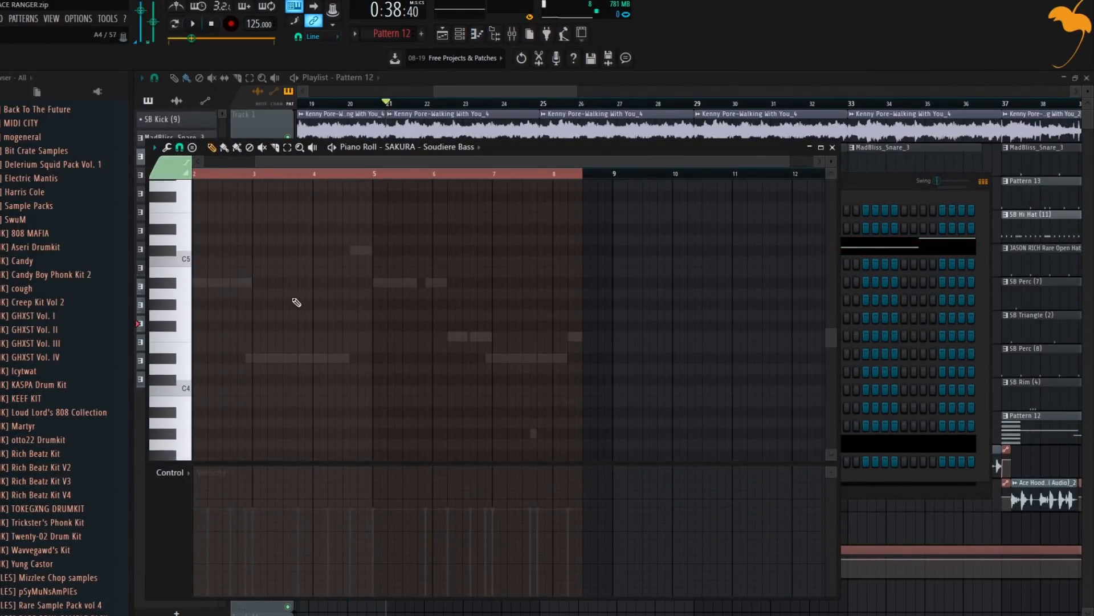
{"action": "left_click_drag", "start_coordinate": [114, 290], "coordinate": [137, 291]}
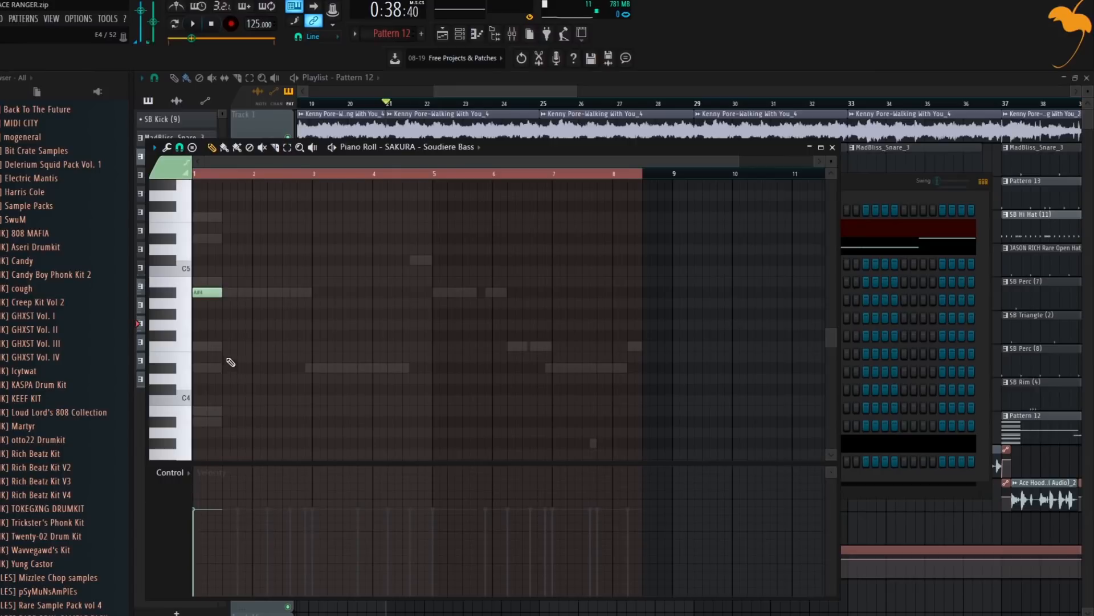
{"action": "left_click_drag", "start_coordinate": [249, 366], "coordinate": [137, 369]}
{"action": "right_click", "coordinate": [200, 368]}
{"action": "right_click", "coordinate": [207, 291]}
{"action": "left_click", "coordinate": [832, 147]}
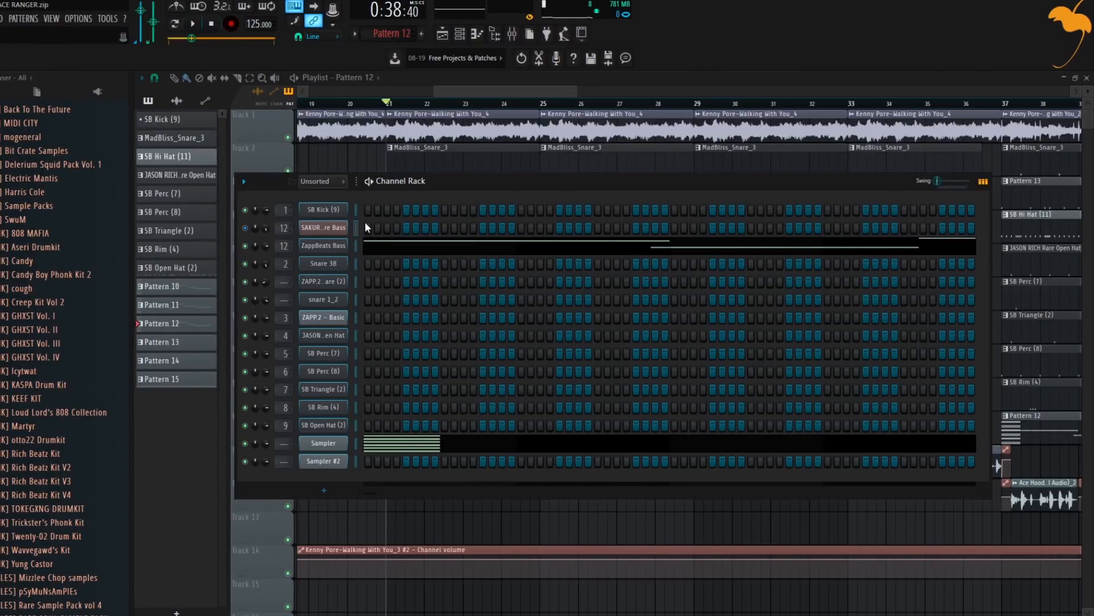
Set the ZappBeats Bass sample's time stretching mode to Auto and its stretch time to none.
{"action": "left_click", "coordinate": [323, 245]}
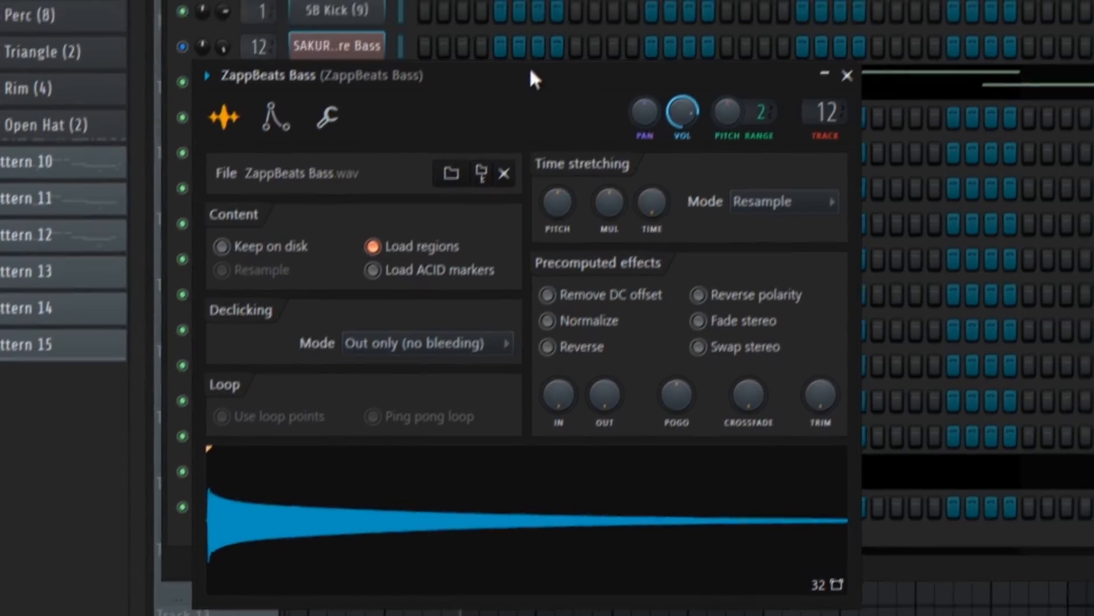
{"action": "left_click_drag", "start_coordinate": [536, 43], "coordinate": [584, 46]}
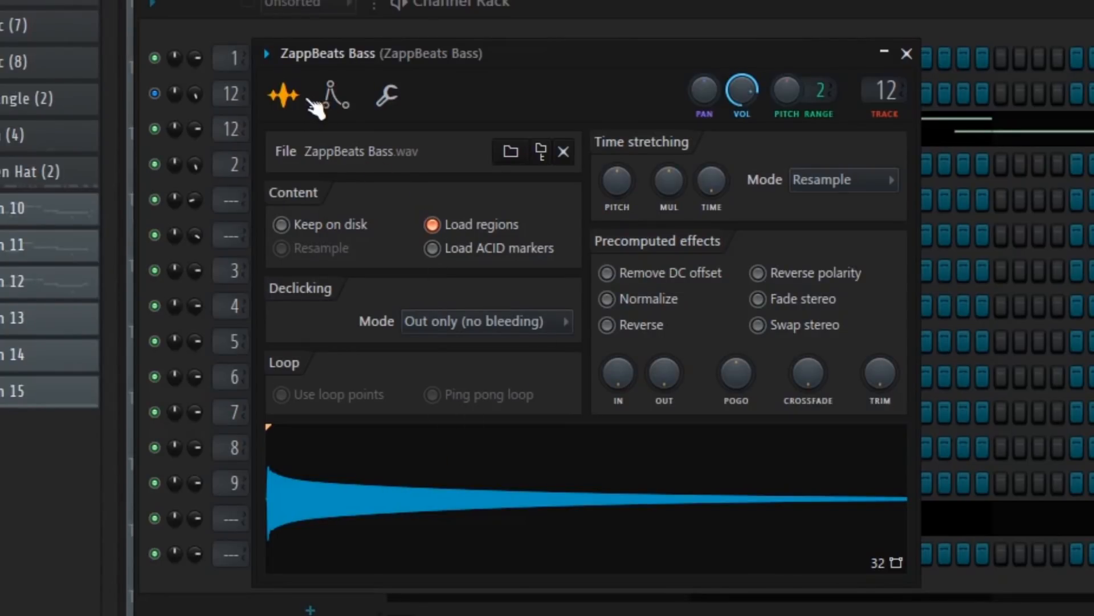
{"action": "left_click", "coordinate": [880, 378]}
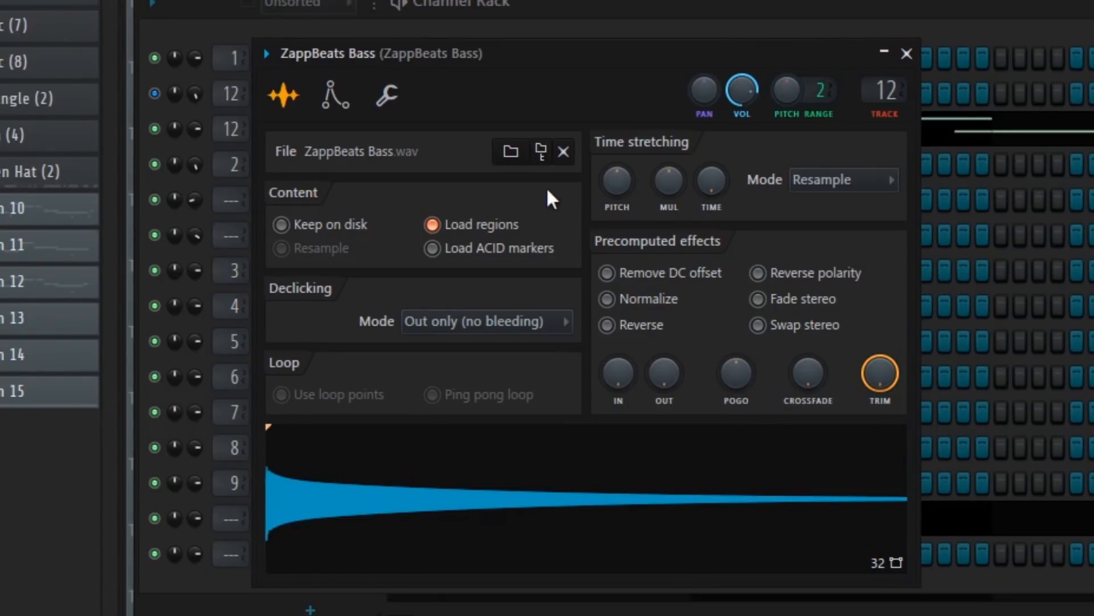
{"action": "left_click", "coordinate": [822, 178]}
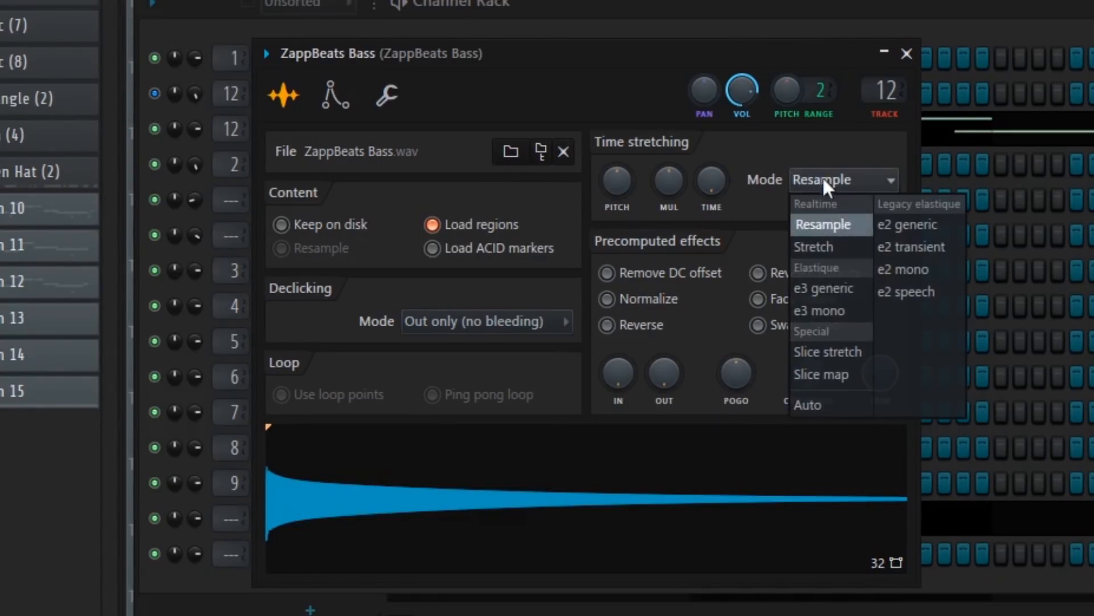
{"action": "left_click", "coordinate": [828, 405]}
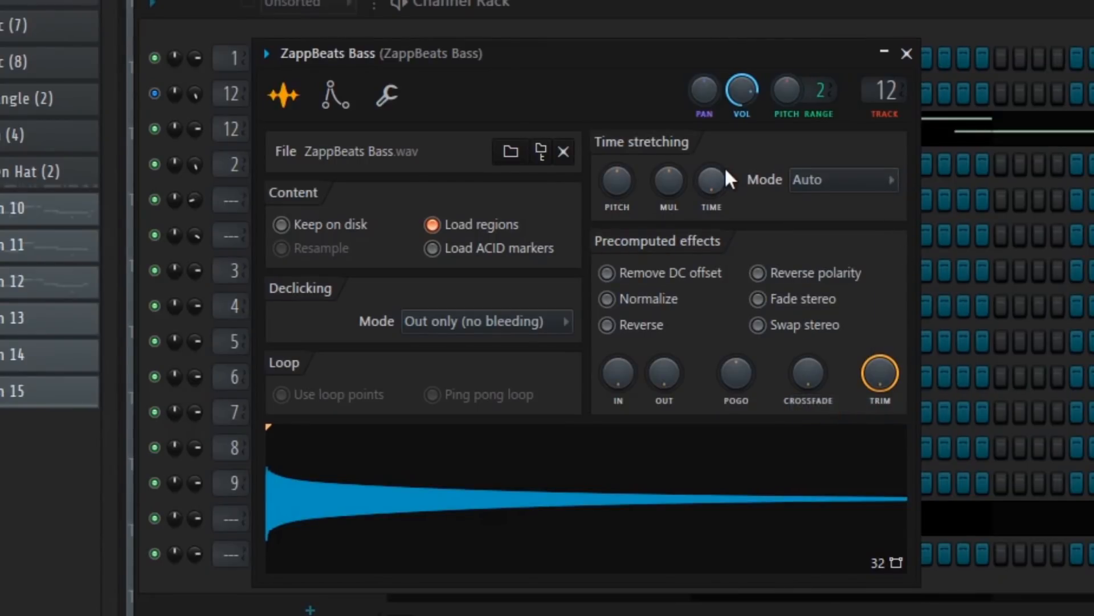
{"action": "left_click", "coordinate": [710, 177]}
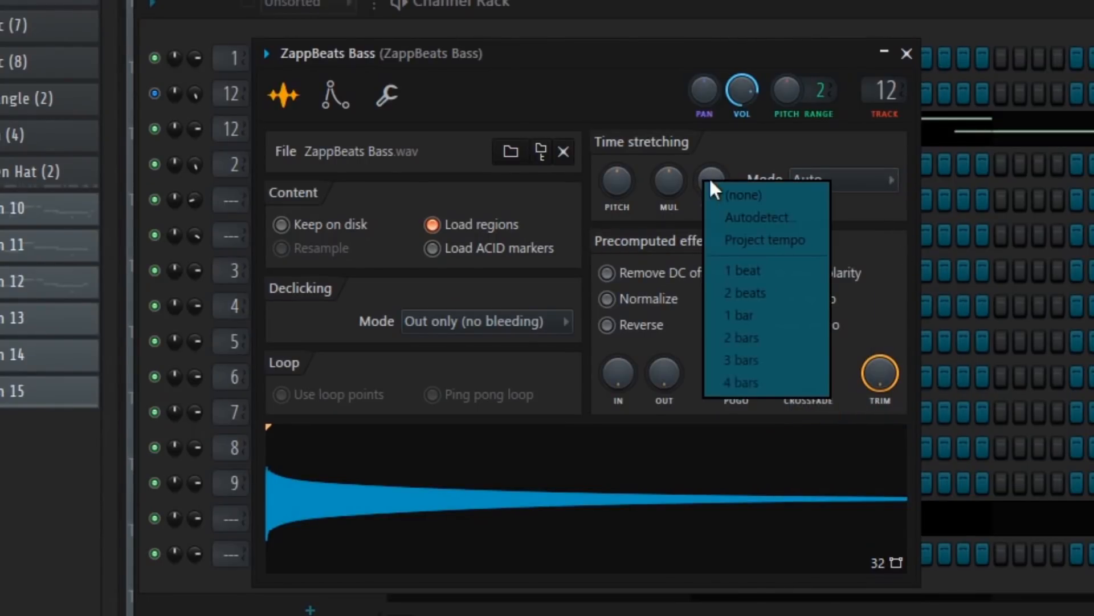
{"action": "left_click", "coordinate": [742, 194]}
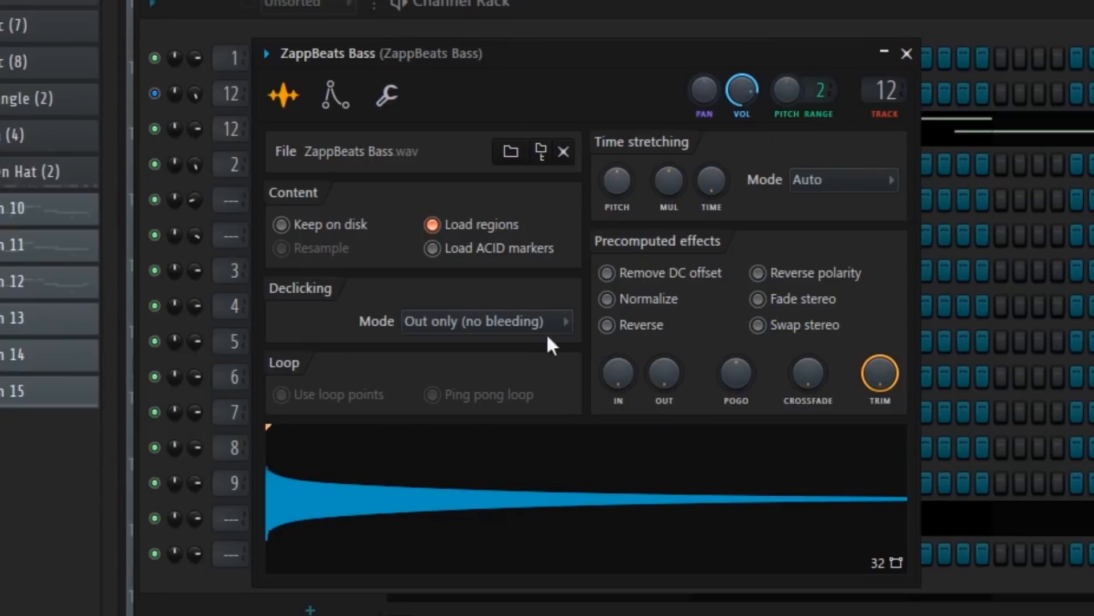
Shape the ZappBeats Bass volume envelope with hold at maximum and decay, sustain and release at minimum.
{"action": "left_click", "coordinate": [341, 101]}
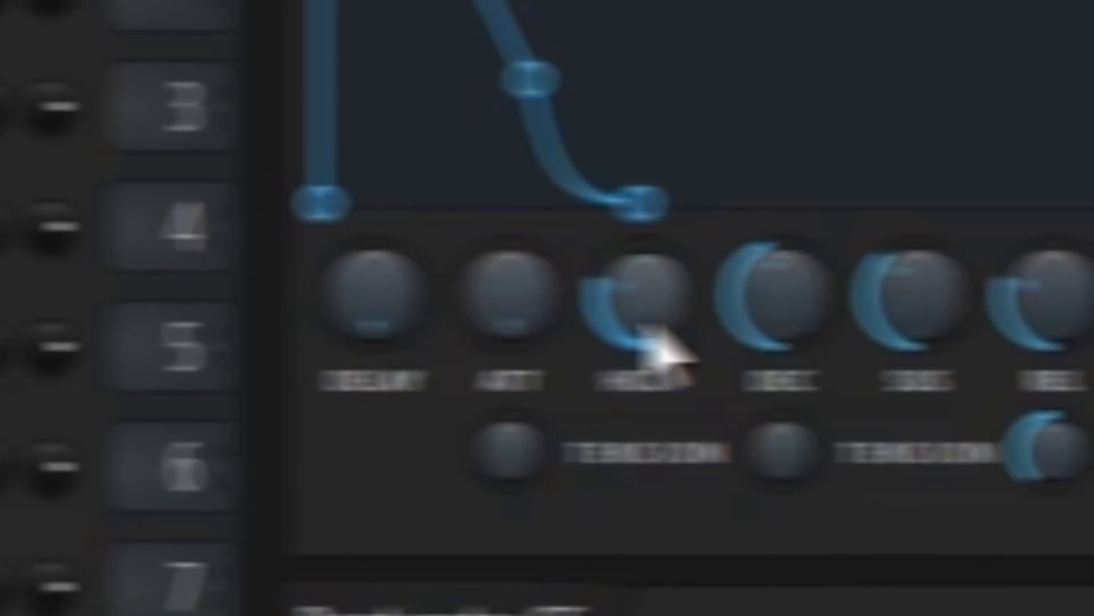
{"action": "left_click_drag", "start_coordinate": [692, 336], "coordinate": [693, 393]}
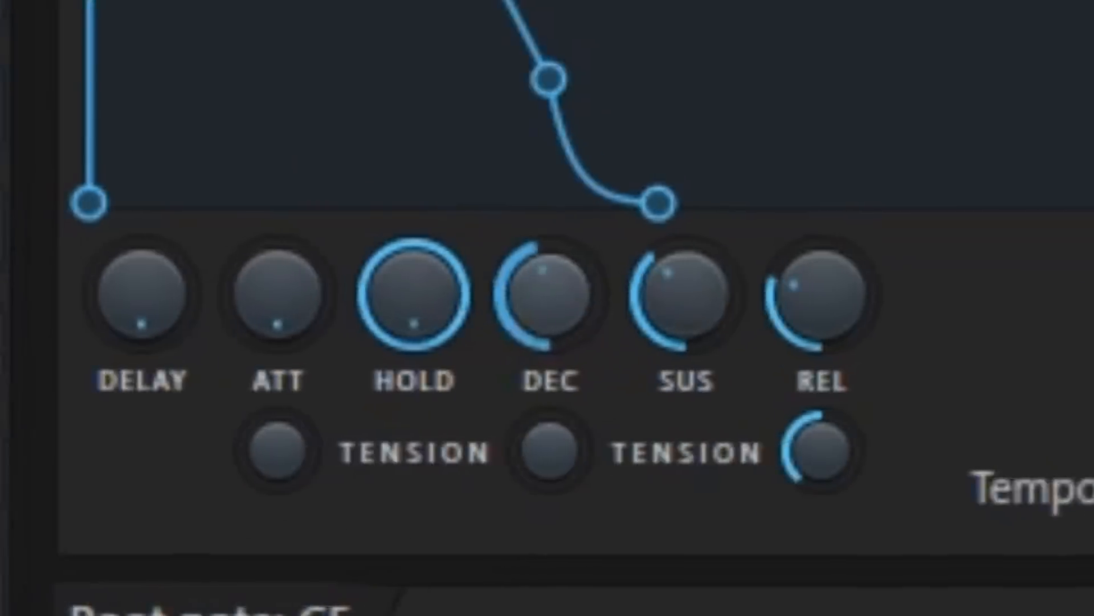
{"action": "left_click_drag", "start_coordinate": [665, 290], "coordinate": [648, 328]}
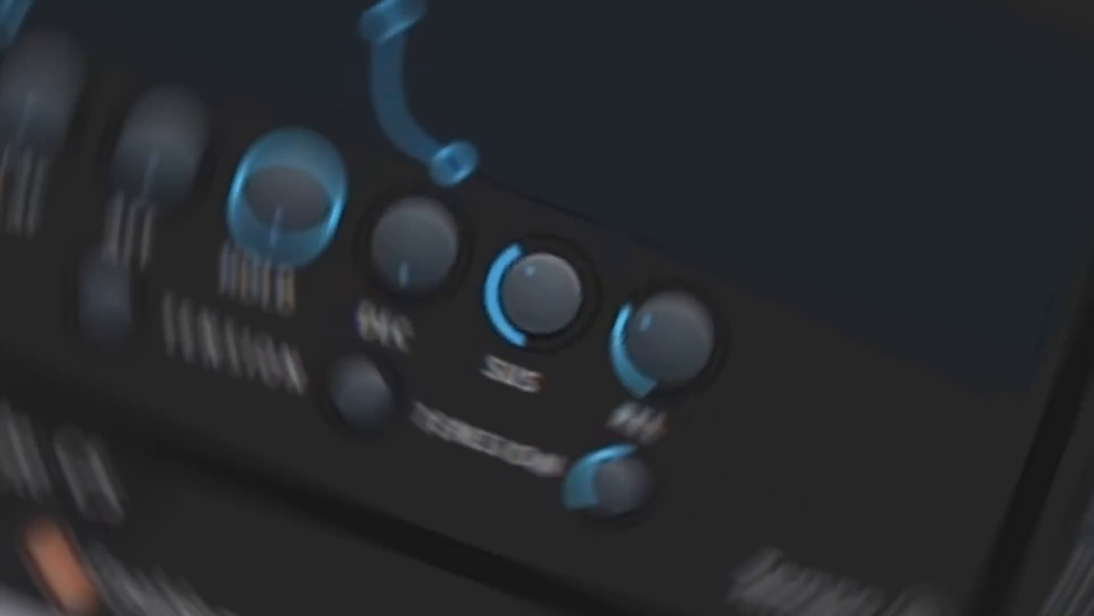
{"action": "left_click_drag", "start_coordinate": [545, 285], "coordinate": [544, 333]}
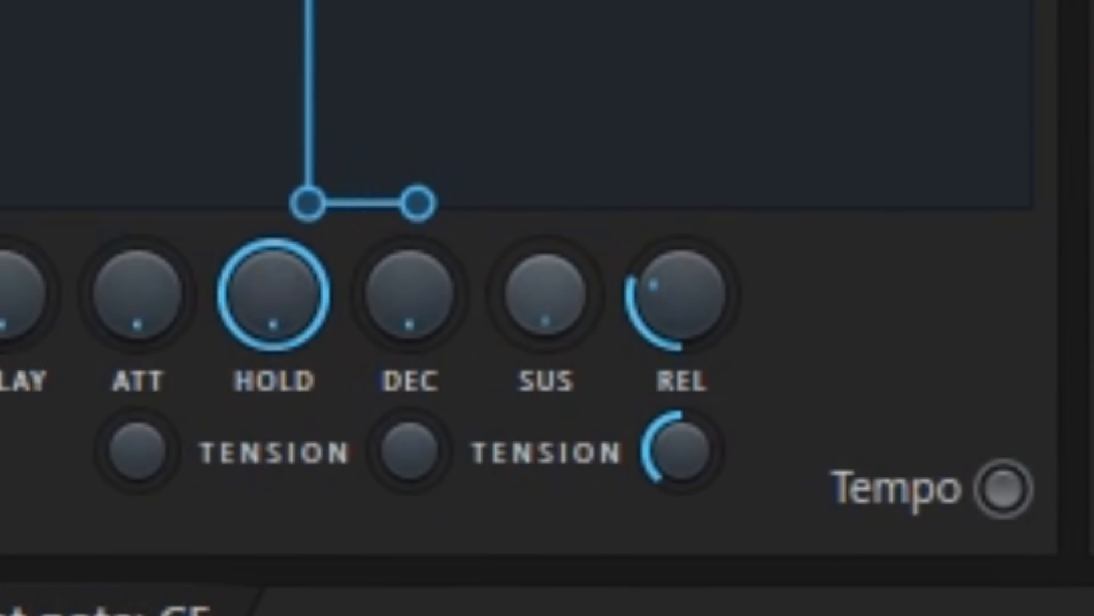
{"action": "left_click_drag", "start_coordinate": [681, 319], "coordinate": [681, 364]}
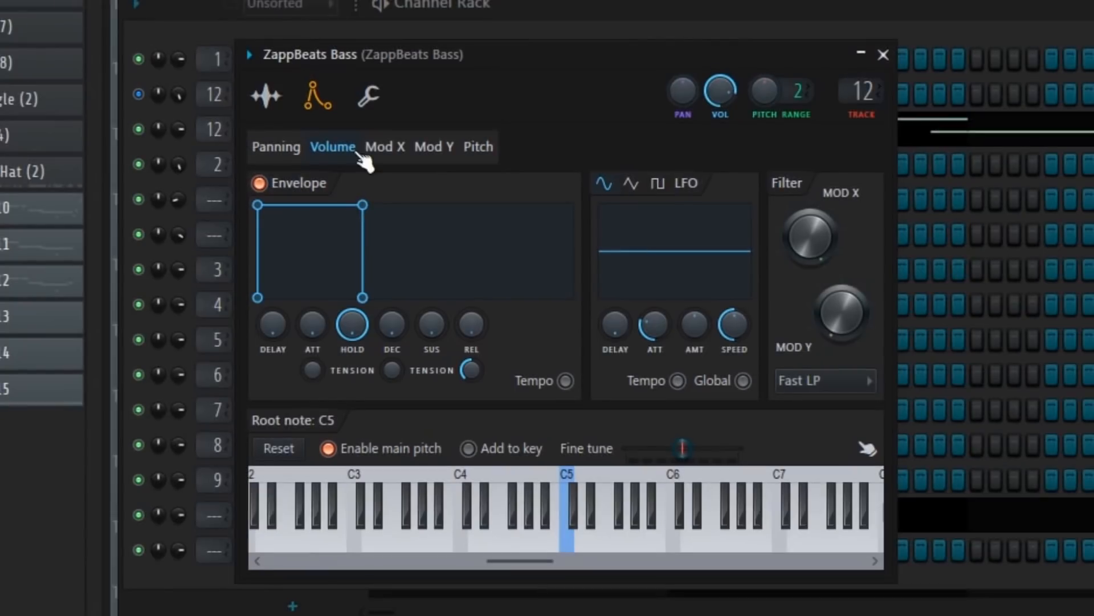
Audition the ZappBeats Bass sample around its C5 root note on the sampler's keyboard.
{"action": "left_click", "coordinate": [571, 542]}
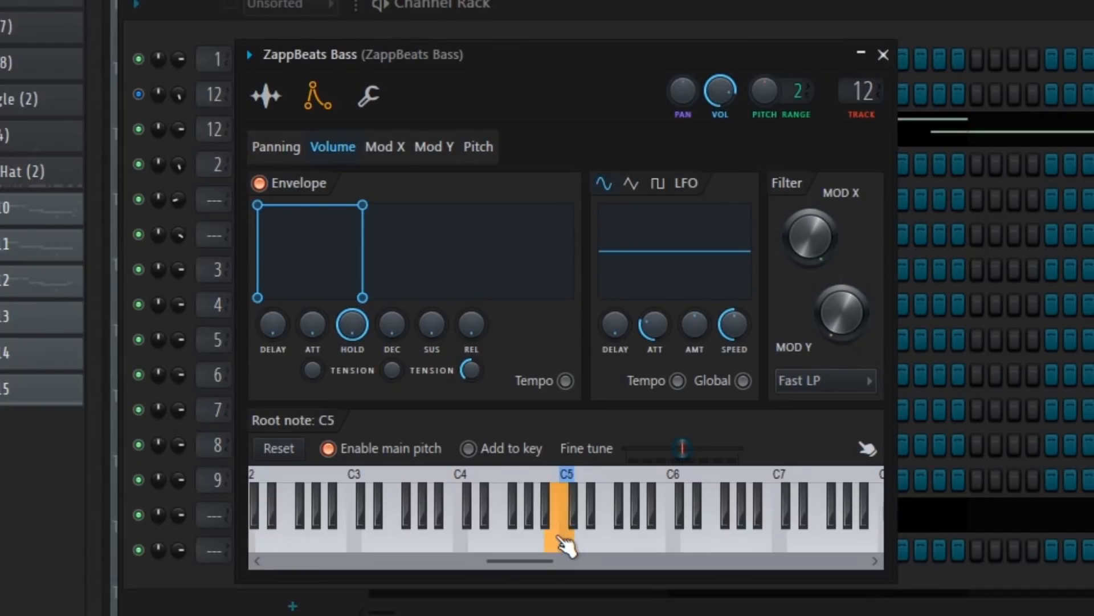
{"action": "left_click", "coordinate": [572, 542]}
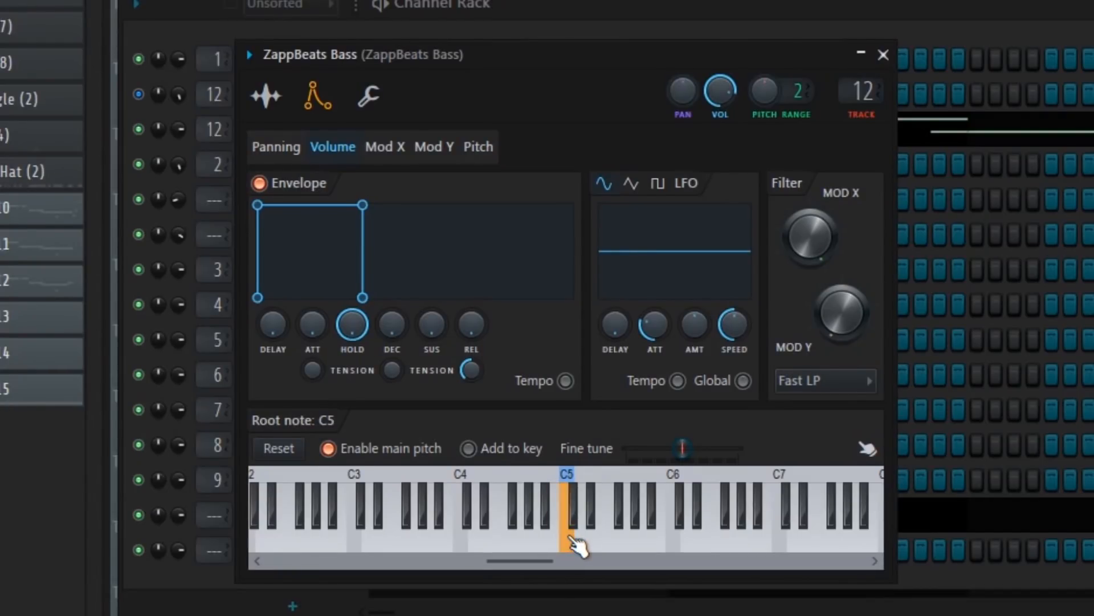
{"action": "left_click", "coordinate": [572, 542]}
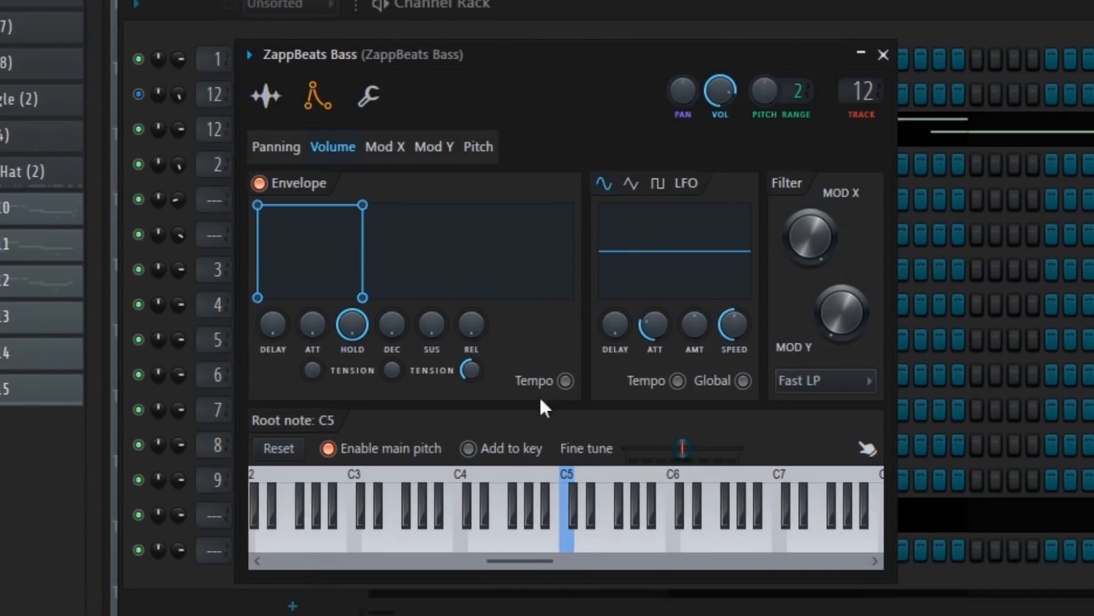
Check the ZappBeats Bass sampler's miscellaneous settings and inspect the effects chain on the Kick_24 mixer track.
{"action": "left_click", "coordinate": [371, 102]}
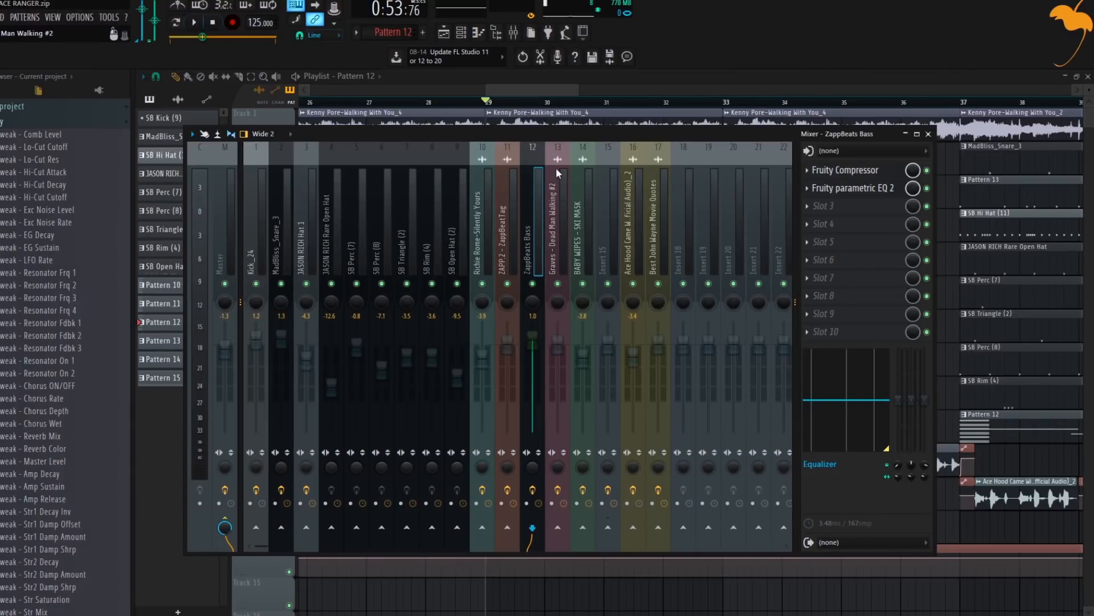
{"action": "left_click", "coordinate": [251, 228]}
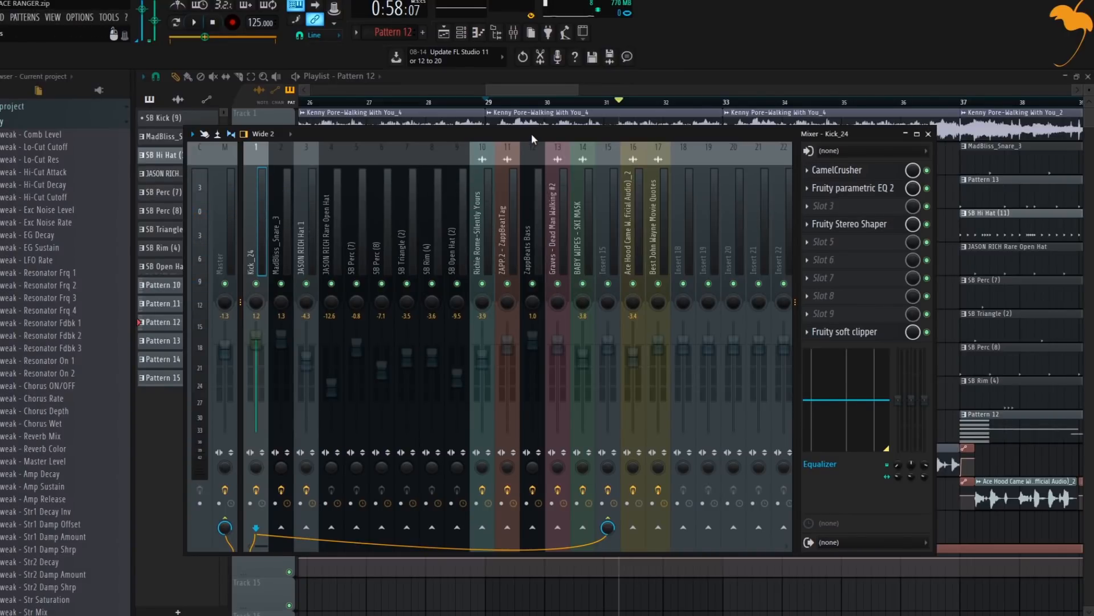
{"action": "left_click_drag", "start_coordinate": [531, 135], "coordinate": [518, 136]}
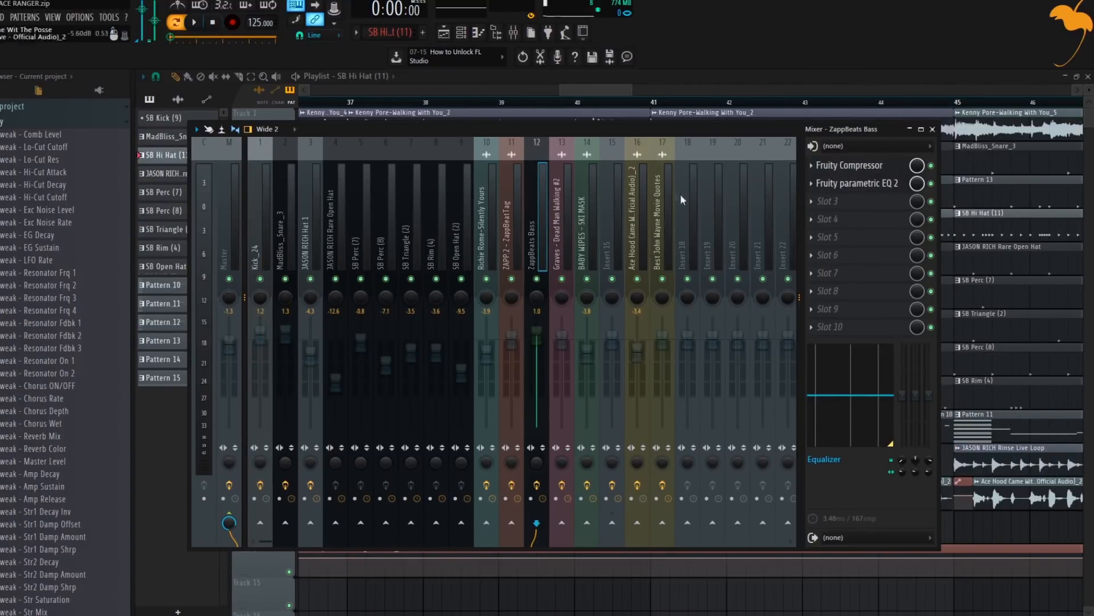
Inspect the Fruity Compressor and Fruity parametric EQ 2 settings on the ZappBeats Bass mixer track.
{"action": "left_click", "coordinate": [853, 168]}
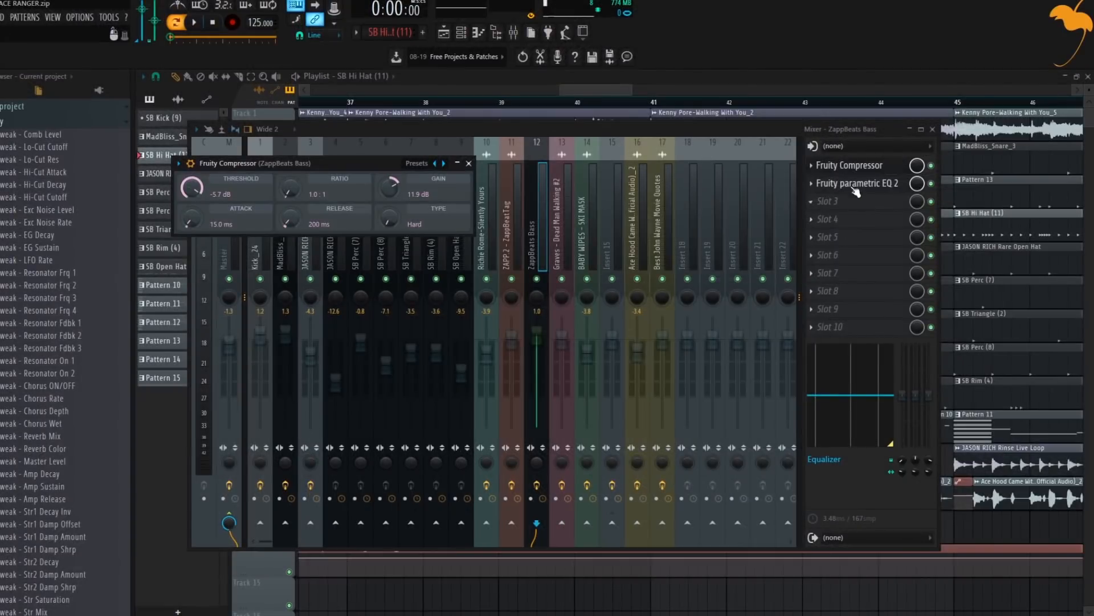
{"action": "left_click", "coordinate": [855, 183]}
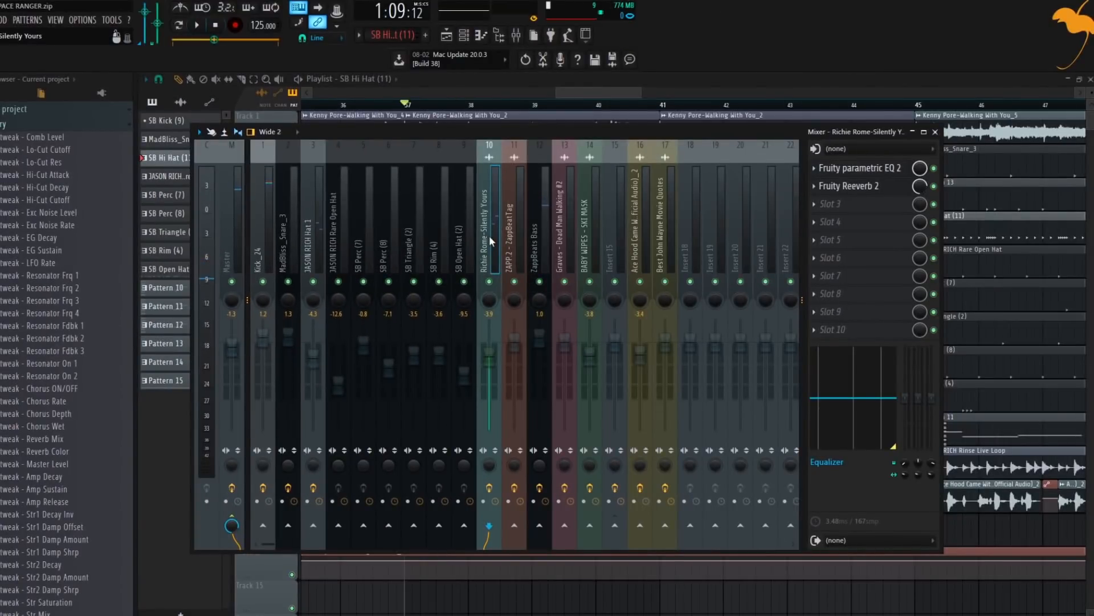
Inspect the Fruity parametric EQ 2 low cut and the Fruity Reeverb 2 levels on the Richie Rome-Silently Yours track.
{"action": "left_click", "coordinate": [856, 173]}
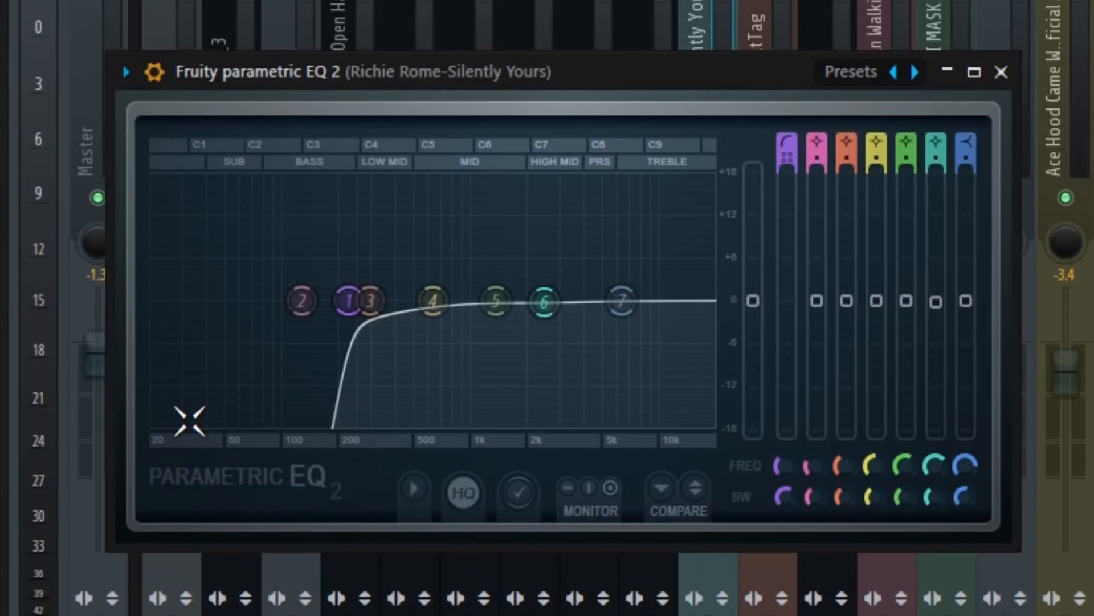
{"action": "mouse_move", "coordinate": [347, 295]}
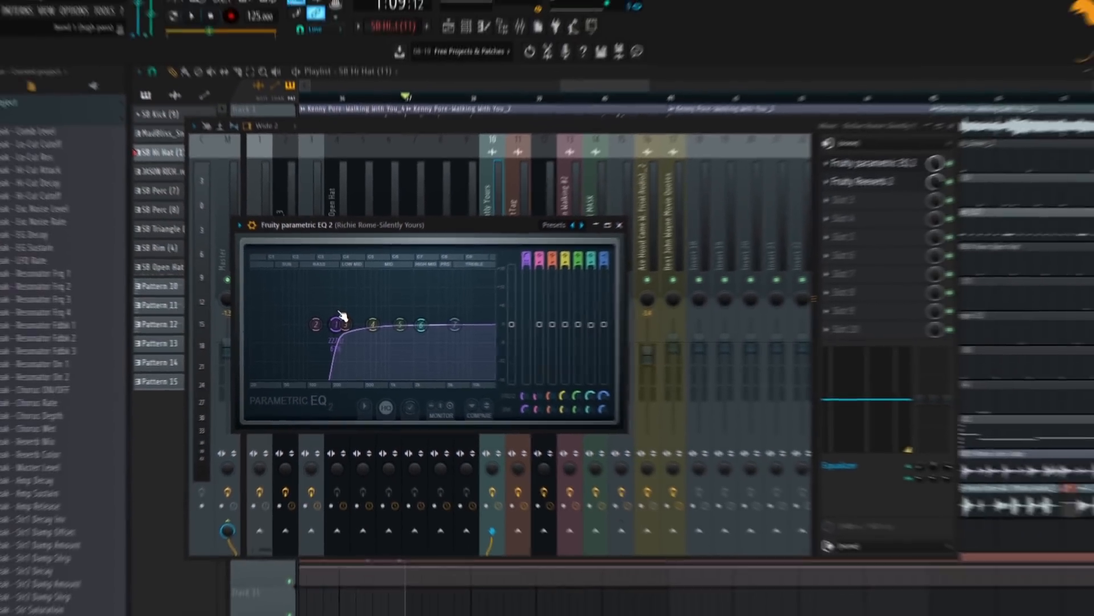
{"action": "left_click", "coordinate": [850, 186]}
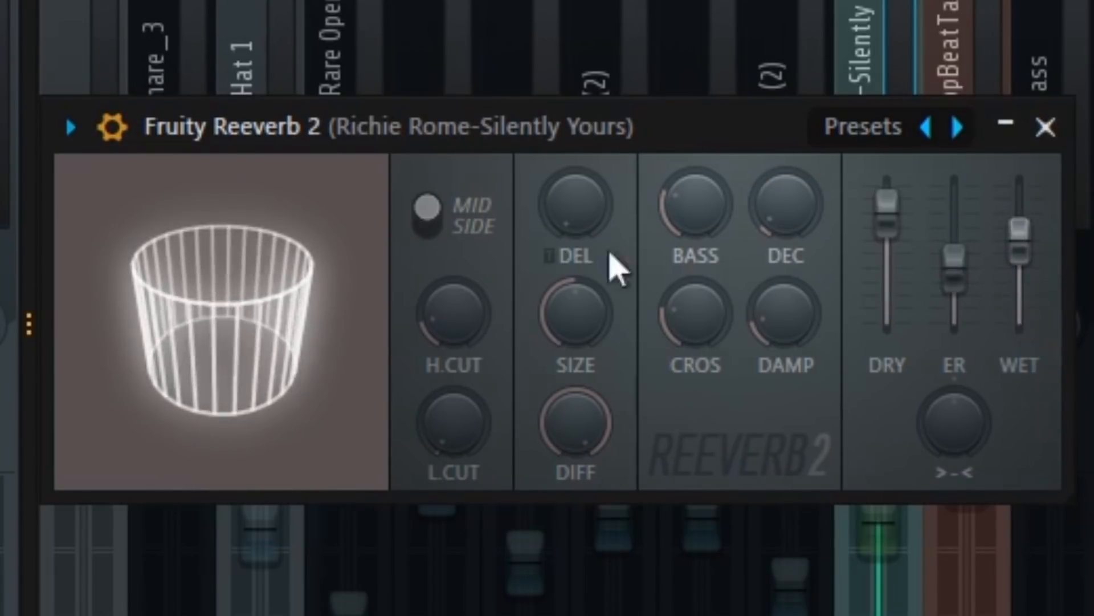
{"action": "left_click_drag", "start_coordinate": [1026, 268], "coordinate": [1026, 239]}
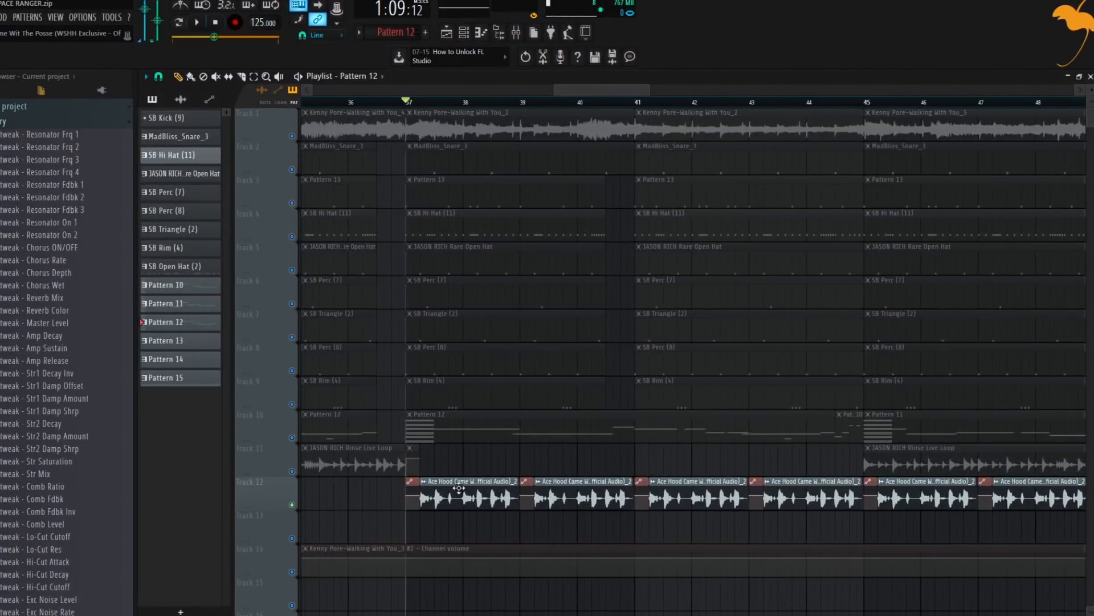
Examine the Ace Hood Came Wit The Posse vocal clip's channel settings and its mixer track 16.
{"action": "double_click", "coordinate": [459, 488]}
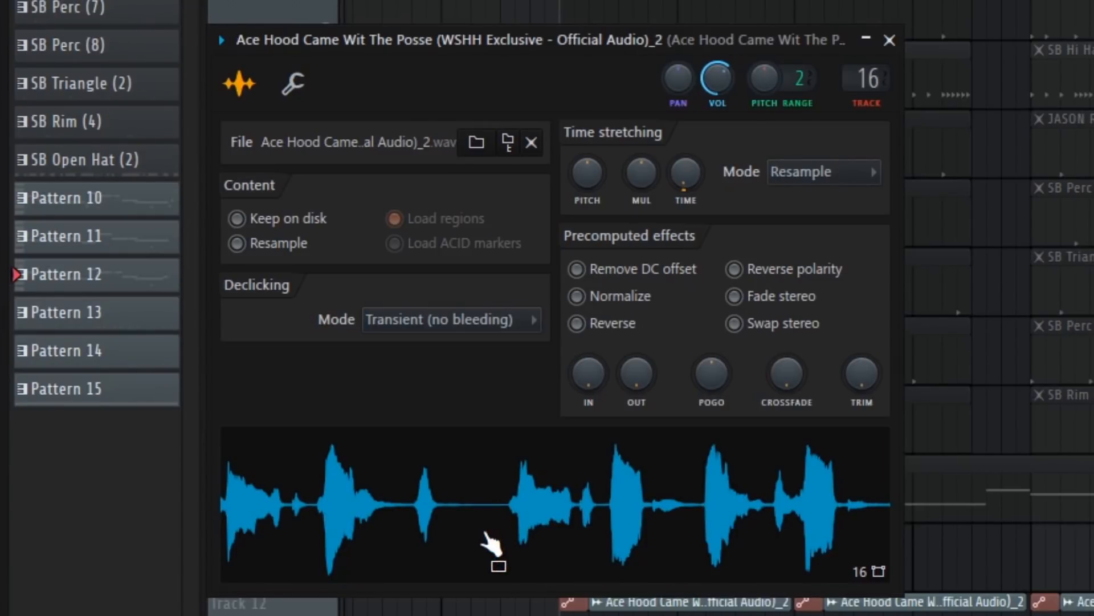
{"action": "key", "text": "F9"}
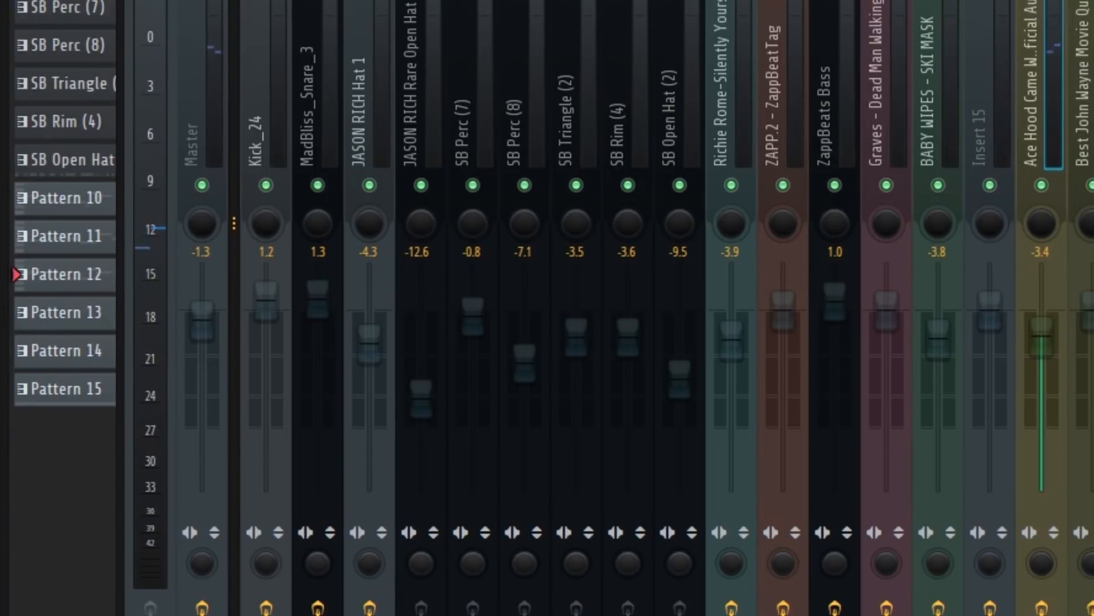
{"action": "left_click", "coordinate": [1088, 35]}
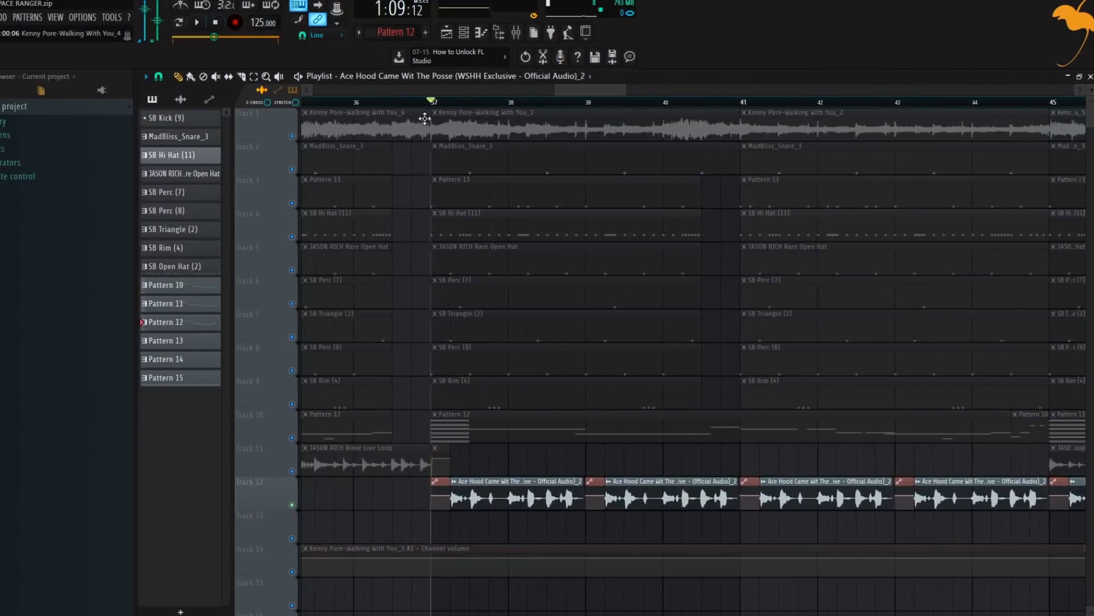
Select playlist bars 37 to 39 and audition the Ace Hood vocal while viewing its mixer effects, ending with playback stopped.
{"action": "left_click_drag", "start_coordinate": [434, 102], "coordinate": [589, 137]}
{"action": "left_click", "coordinate": [198, 23]}
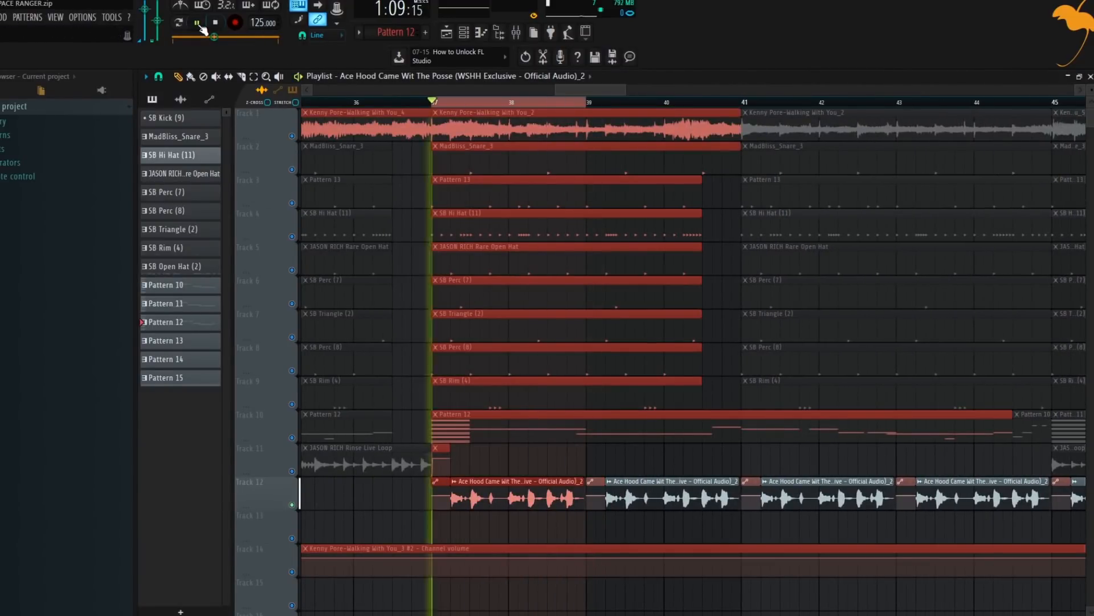
{"action": "left_click", "coordinate": [517, 33]}
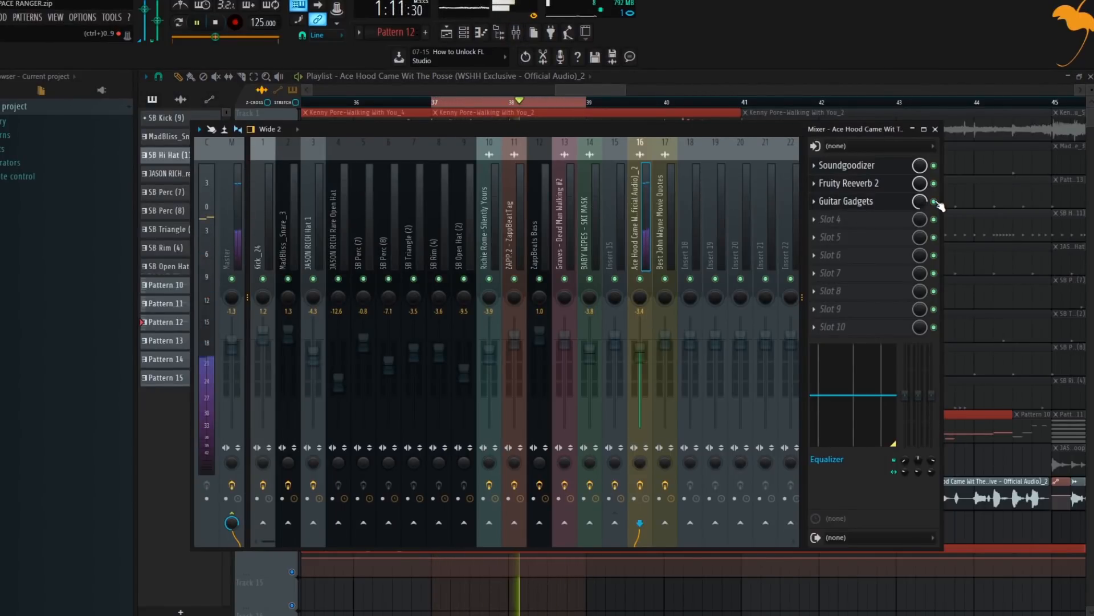
{"action": "left_click", "coordinate": [215, 23]}
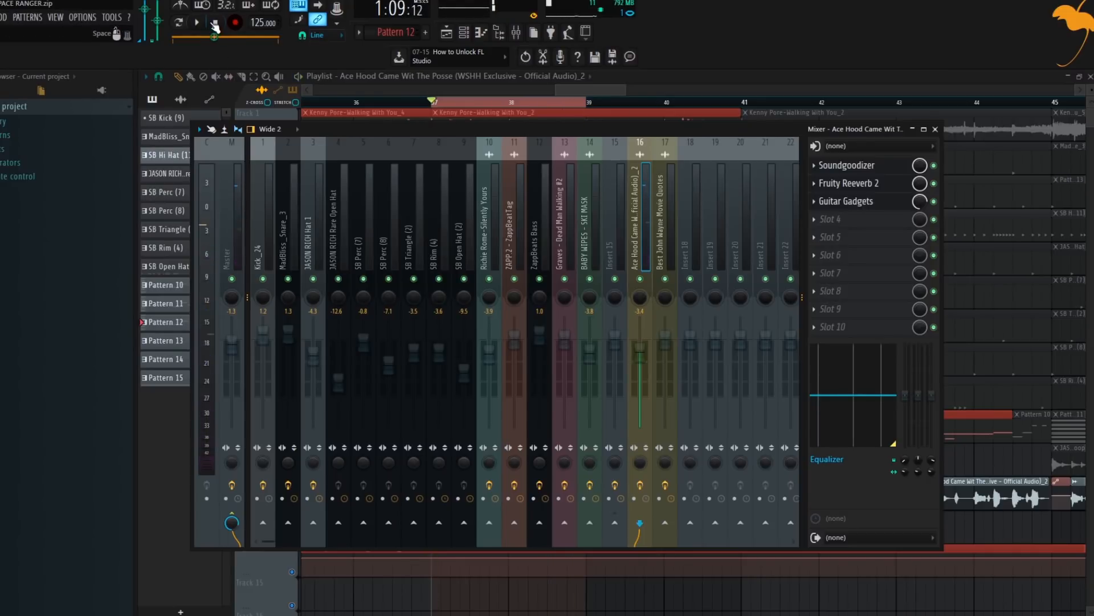